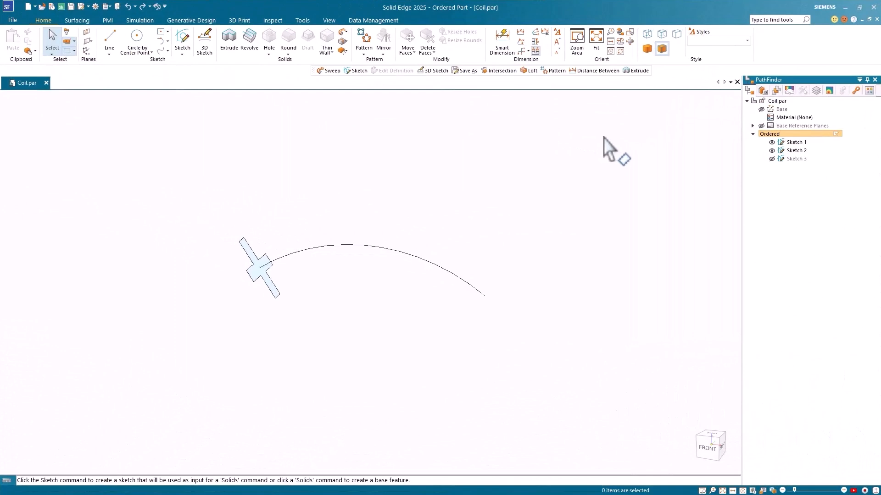
Step: Sweep the cross-shaped profile of Sketch 2 along the arc, using the single path and cross section type
left_click(347, 32)
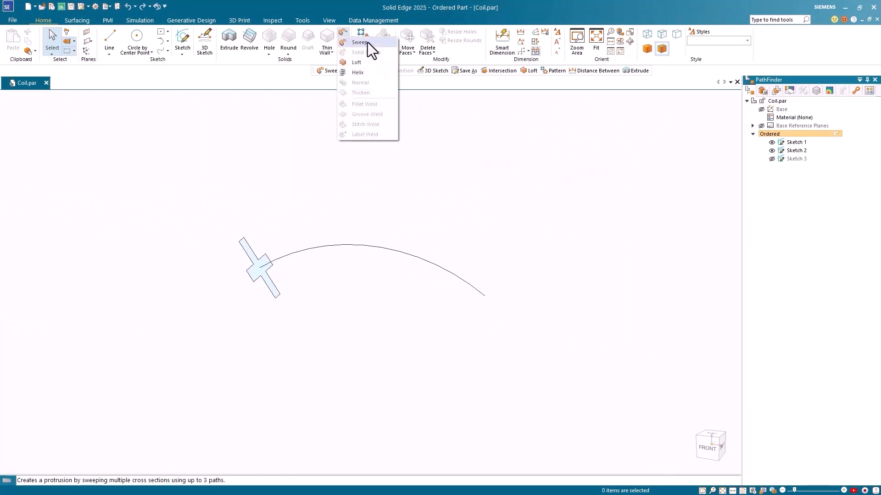
left_click(368, 42)
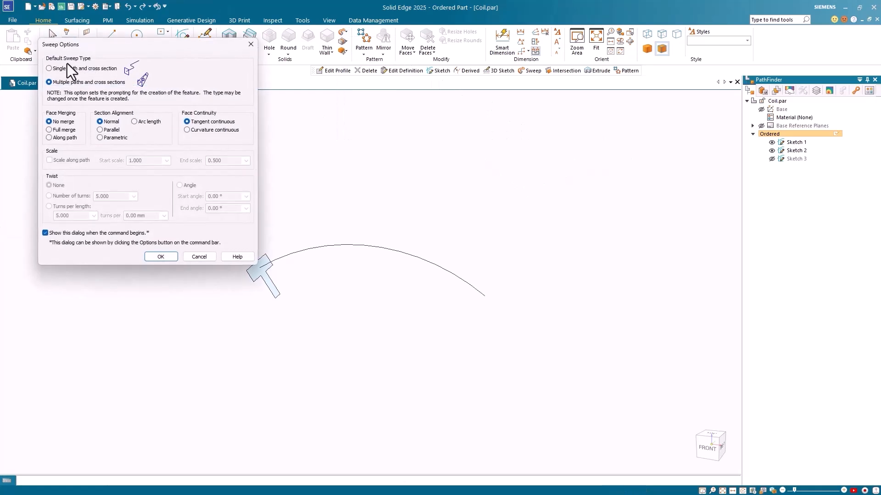
left_click(55, 67)
left_click(160, 257)
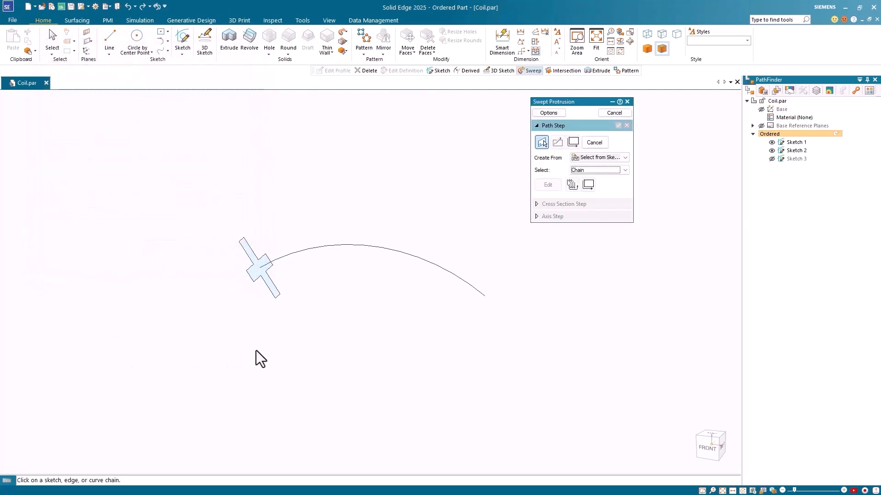
left_click(298, 253)
left_click(618, 126)
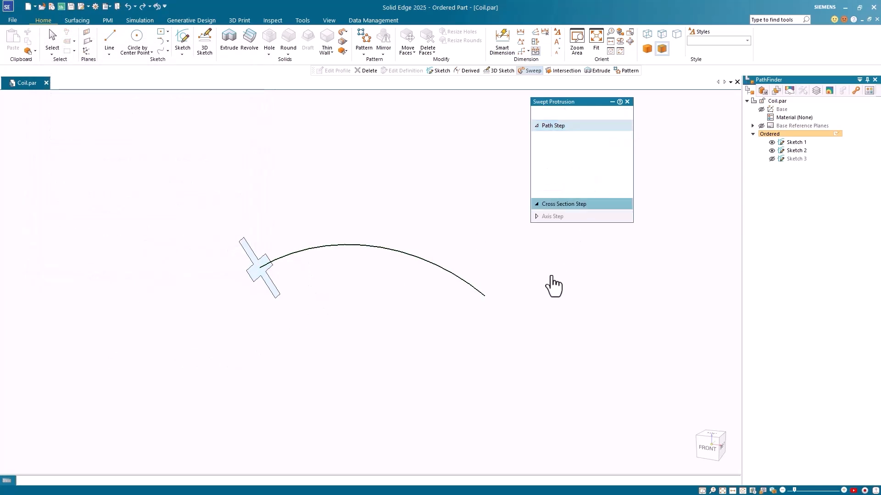
left_click(271, 293)
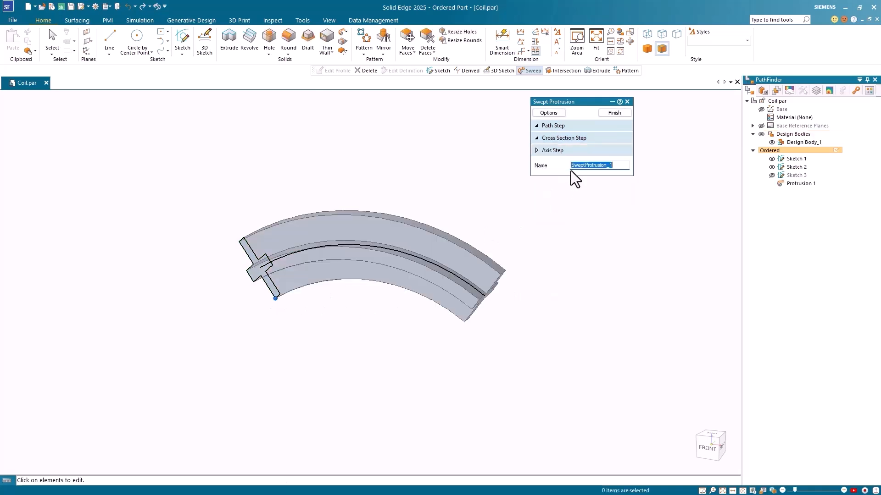
Step: Enable scaling along the path for the swept protrusion with an end scale of 2
left_click(555, 114)
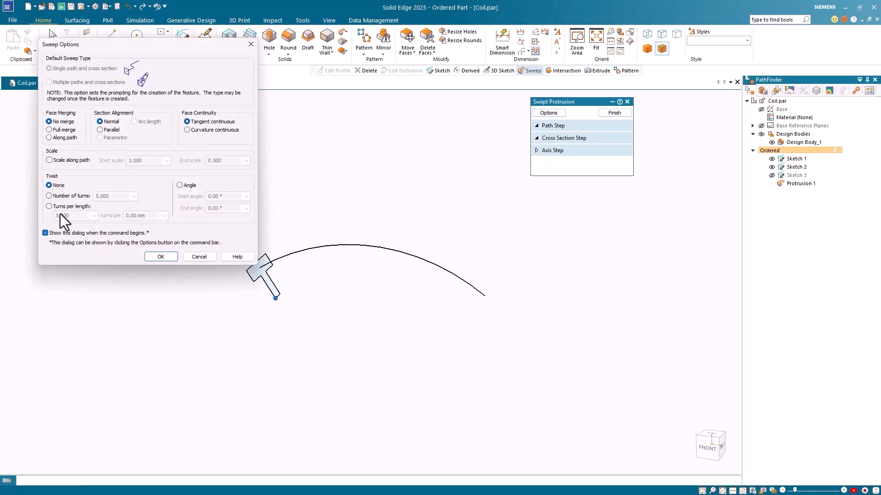
left_click(50, 160)
double_click(236, 160)
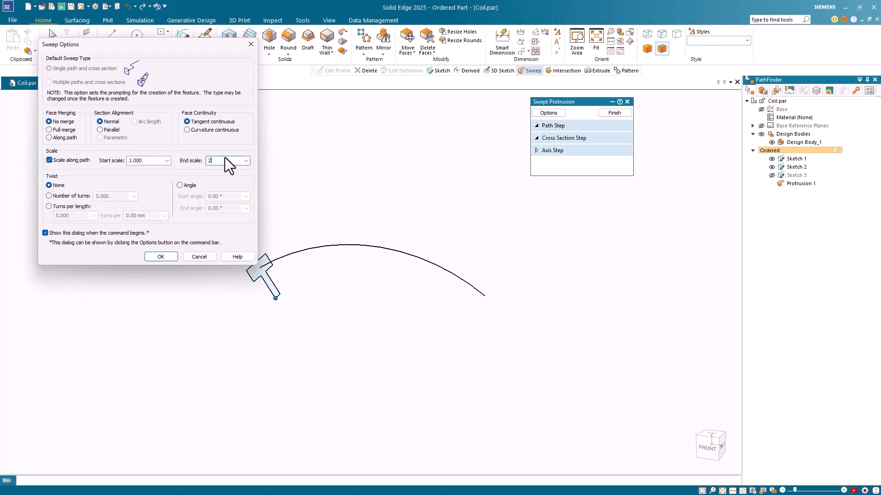
left_click(158, 257)
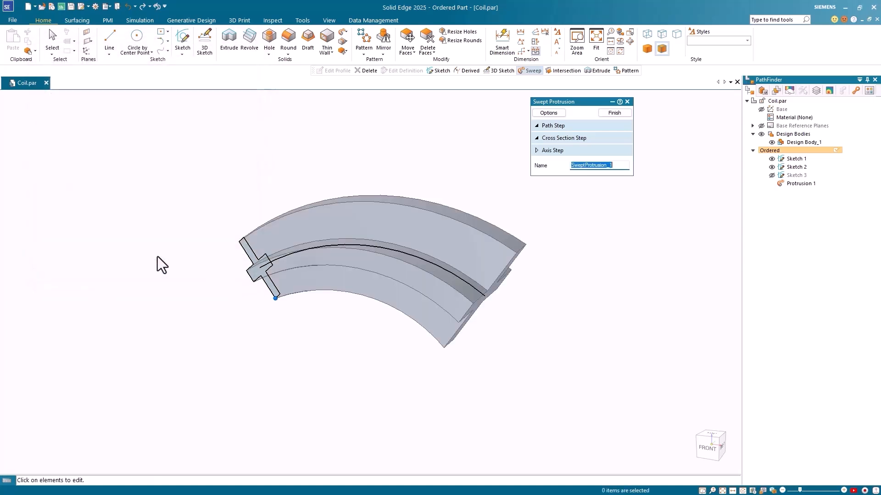
middle_click_drag(314, 359, 387, 314)
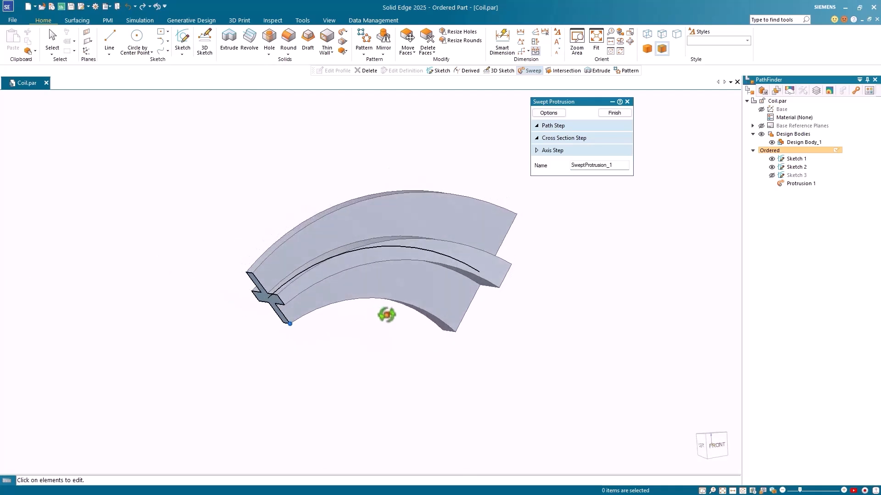
Step: Turn off scaling along the path and twist the sweep by number of turns, set to 1
left_click(549, 113)
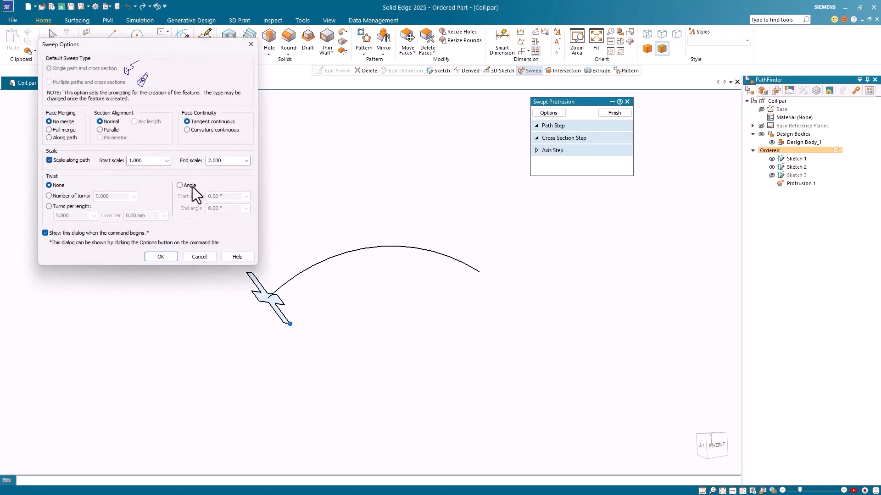
left_click(48, 159)
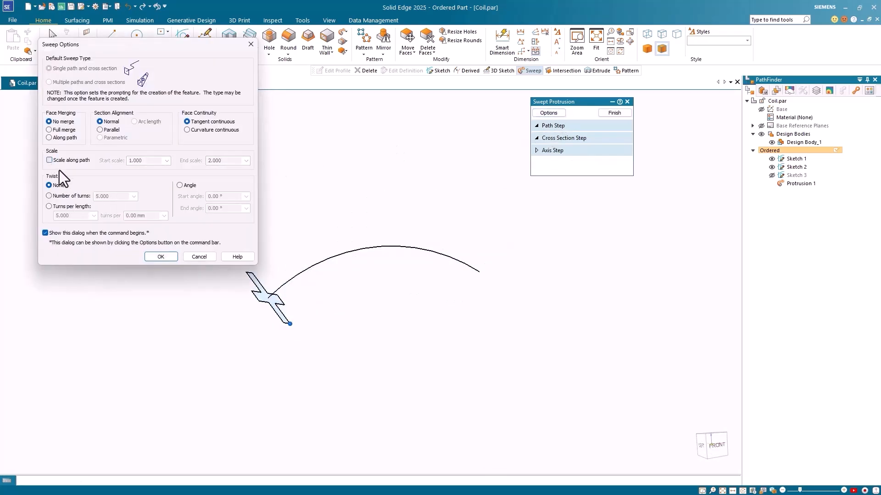
left_click(49, 196)
left_click_drag(114, 197, 89, 198)
type("1")
left_click(161, 257)
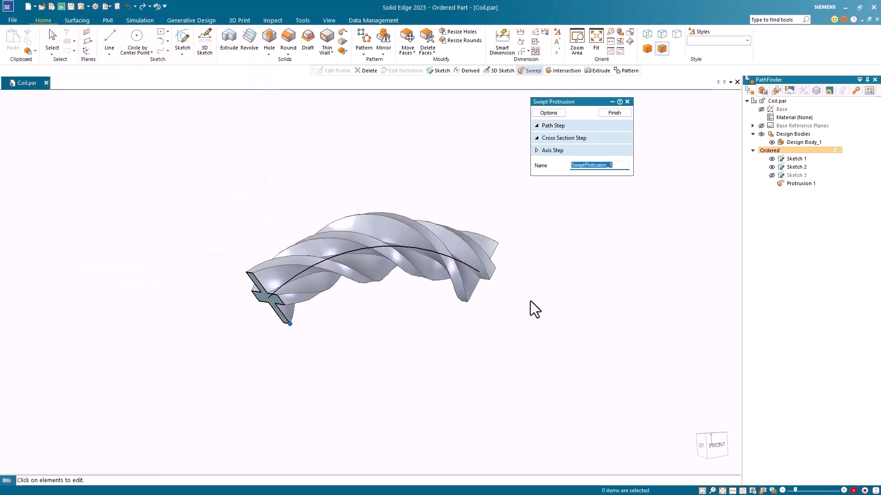
mouse_move(527, 303)
middle_mouse_down()
mouse_move(334, 337)
mouse_move(419, 335)
mouse_move(520, 311)
middle_mouse_up()
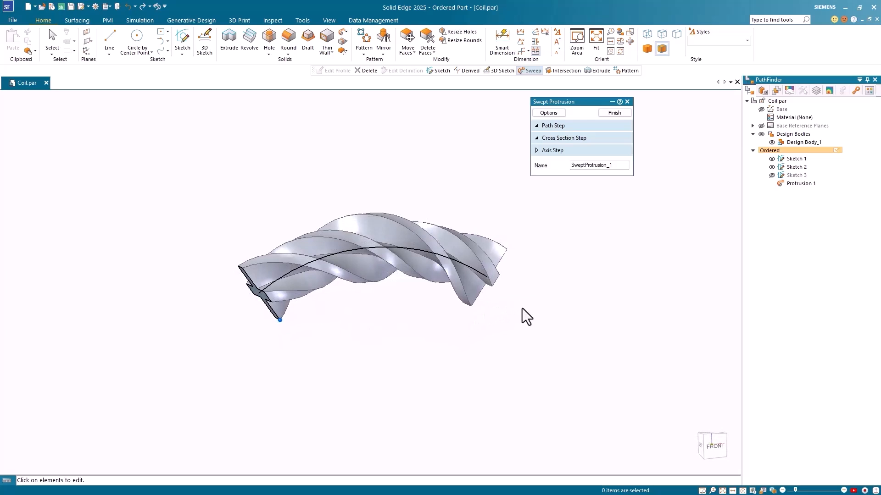
Step: Change the sweep's twist to turns per length, with one turn per 25 mm
left_click(551, 111)
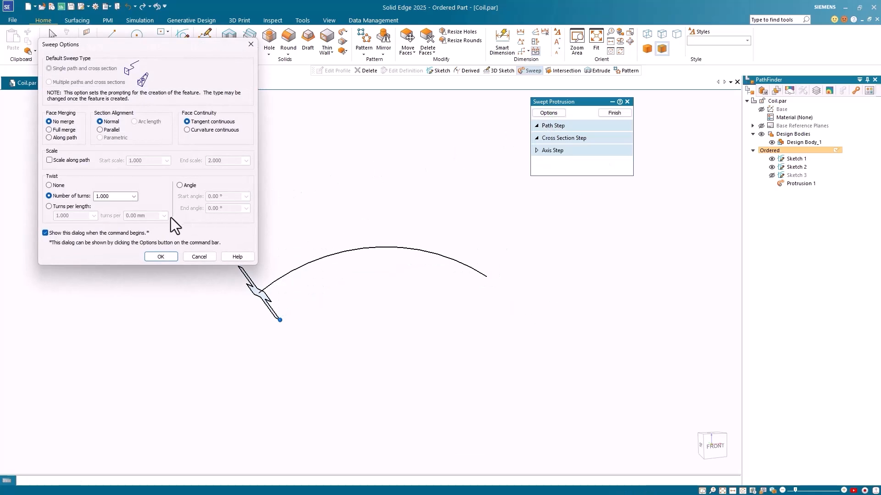
left_click(49, 206)
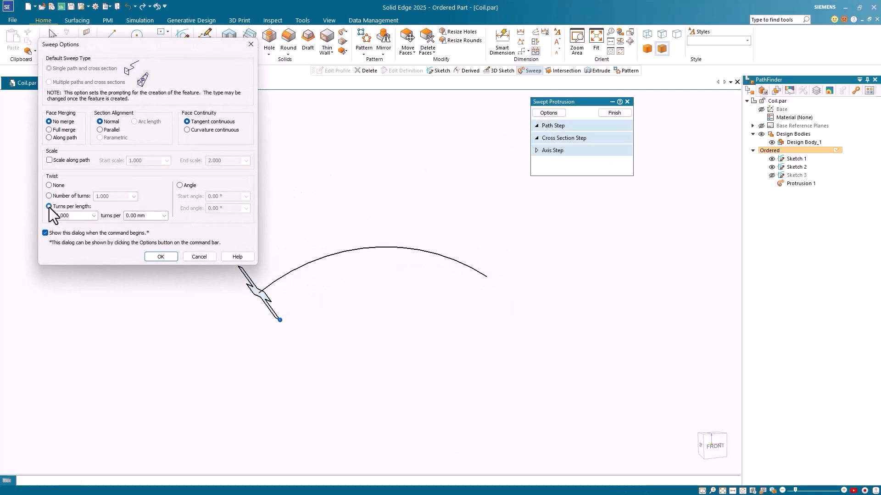
left_click(163, 216)
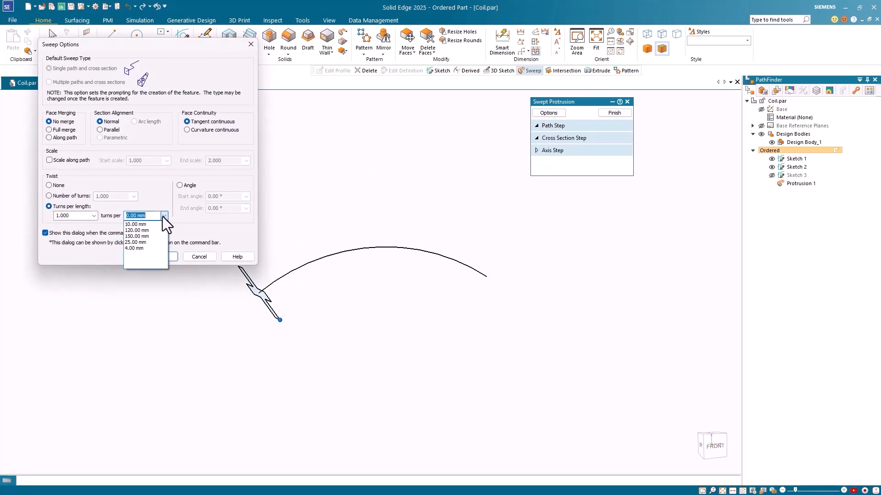
left_click(144, 241)
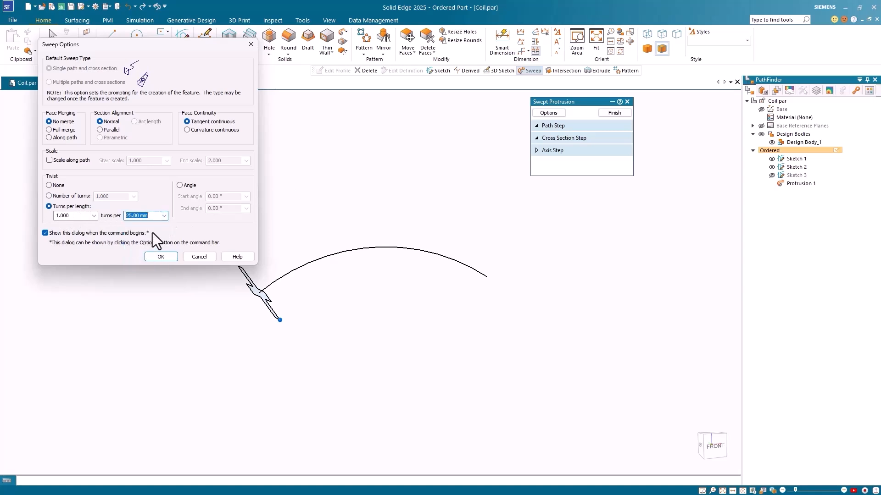
left_click(160, 257)
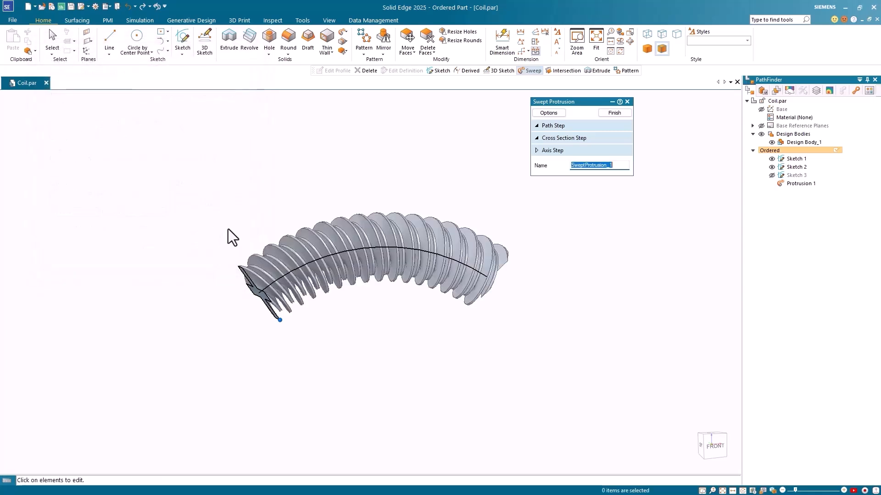
mouse_move(525, 315)
middle_mouse_down()
mouse_move(447, 328)
mouse_move(527, 309)
middle_mouse_up()
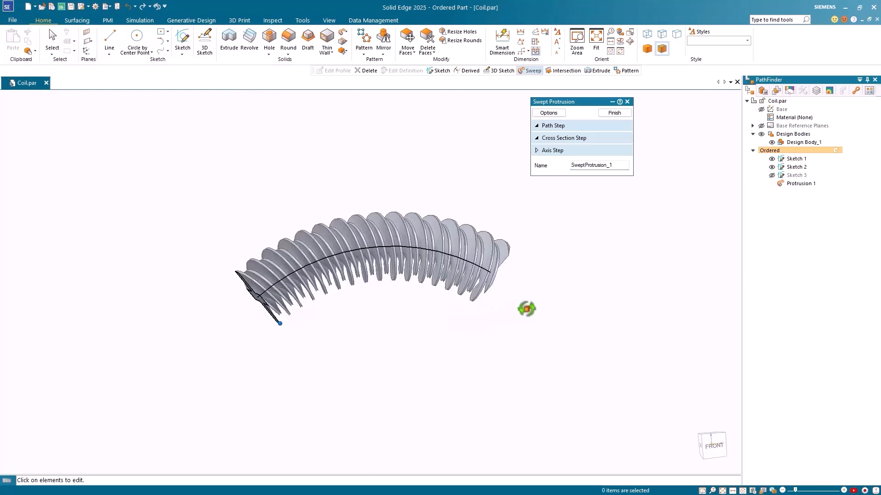
Step: Set the twist length of the sweep to 150 mm per turn
left_click(557, 112)
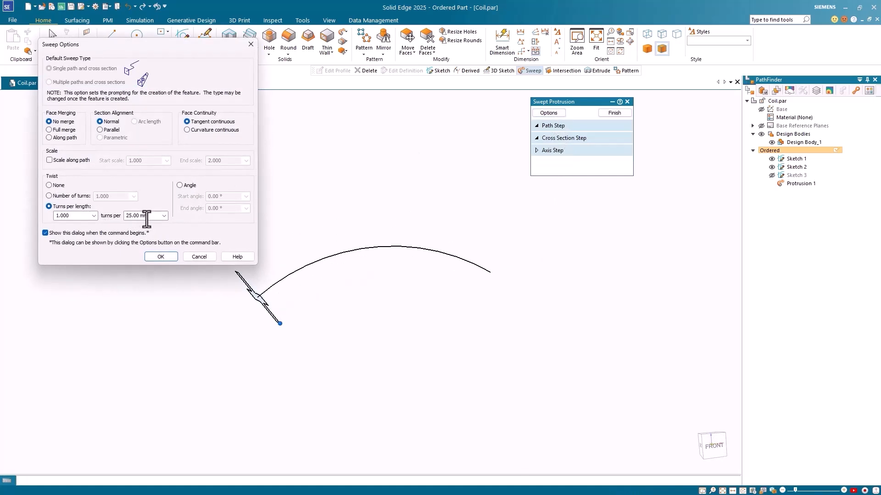
left_click(164, 216)
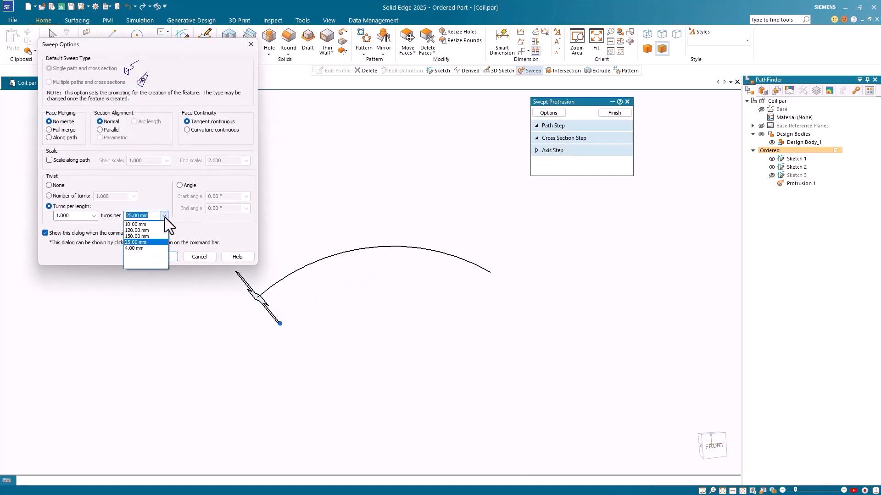
left_click(153, 235)
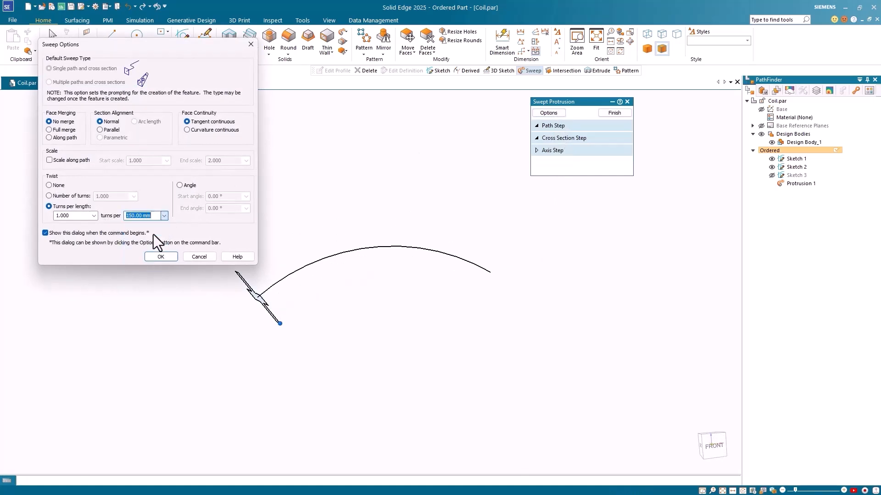
left_click(160, 256)
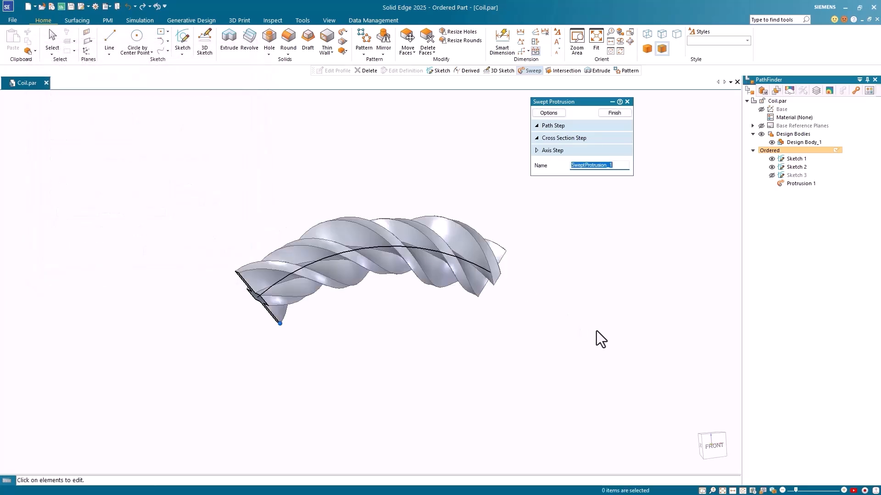
mouse_move(596, 332)
middle_mouse_down()
mouse_move(535, 324)
mouse_move(427, 335)
mouse_move(606, 321)
middle_mouse_up()
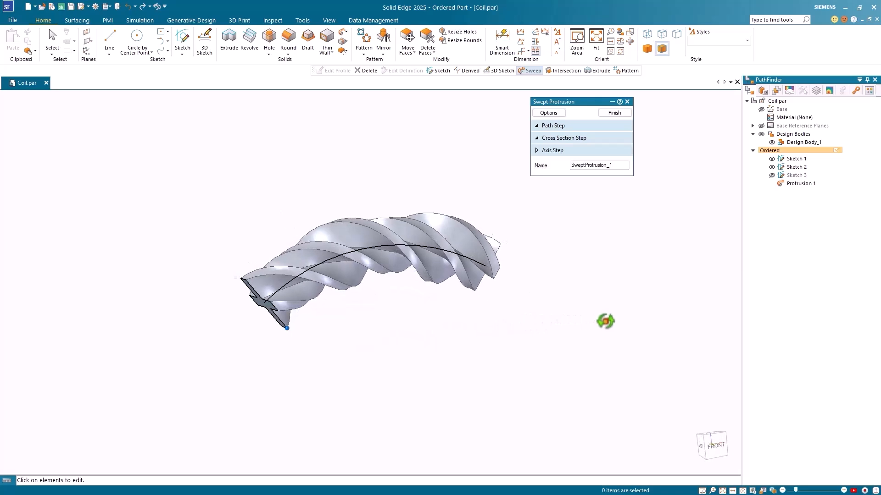
Step: Change the sweep's twist to an angle with an end angle of 90°, and finish the swept protrusion
left_click(553, 114)
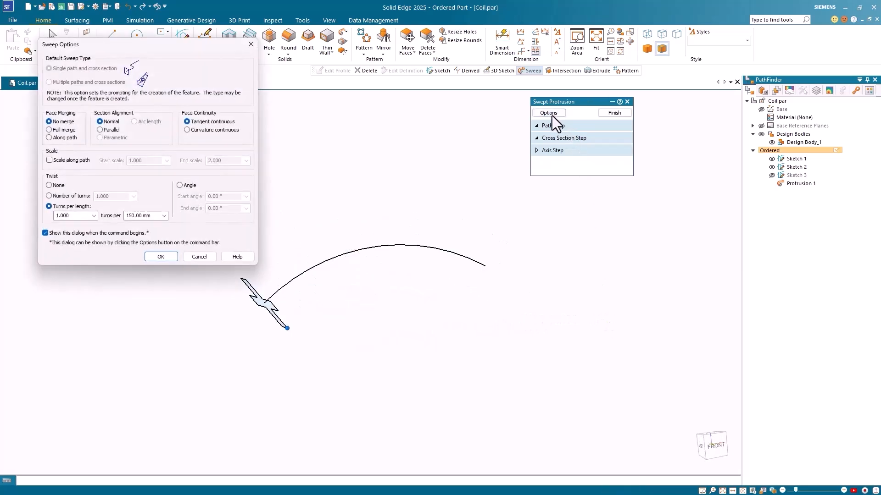
left_click(180, 185)
left_click(239, 210)
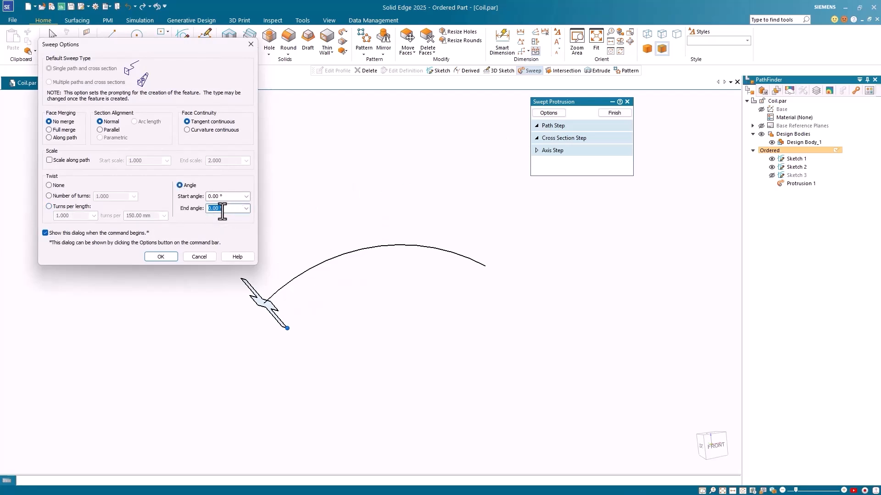
type("90")
key("Tab")
left_click(161, 257)
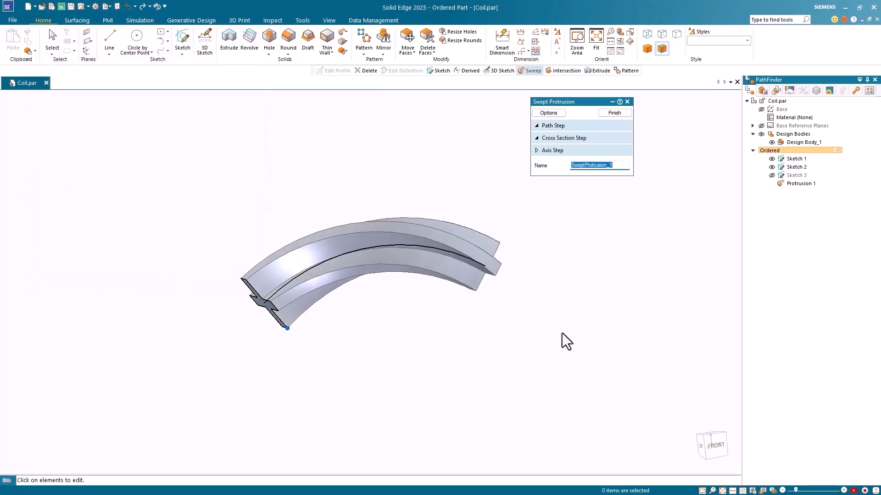
mouse_move(567, 342)
middle_mouse_down()
mouse_move(507, 345)
mouse_move(405, 374)
mouse_move(559, 327)
middle_mouse_up()
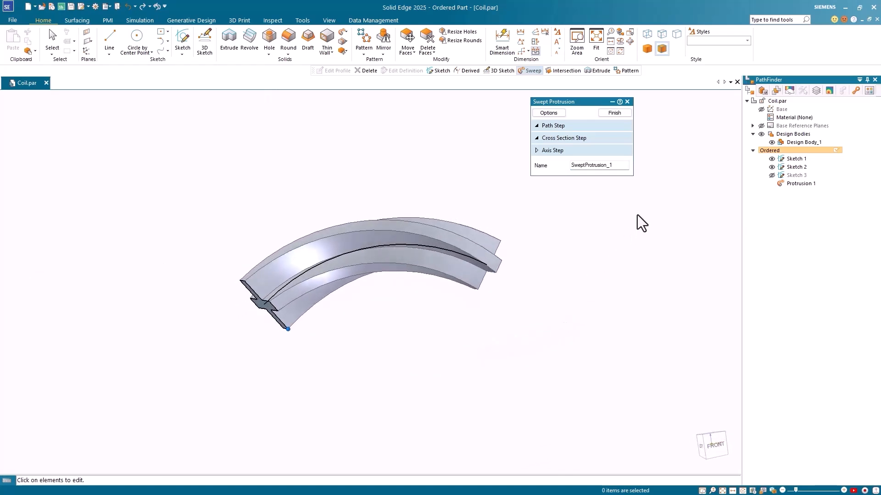
left_click(614, 113)
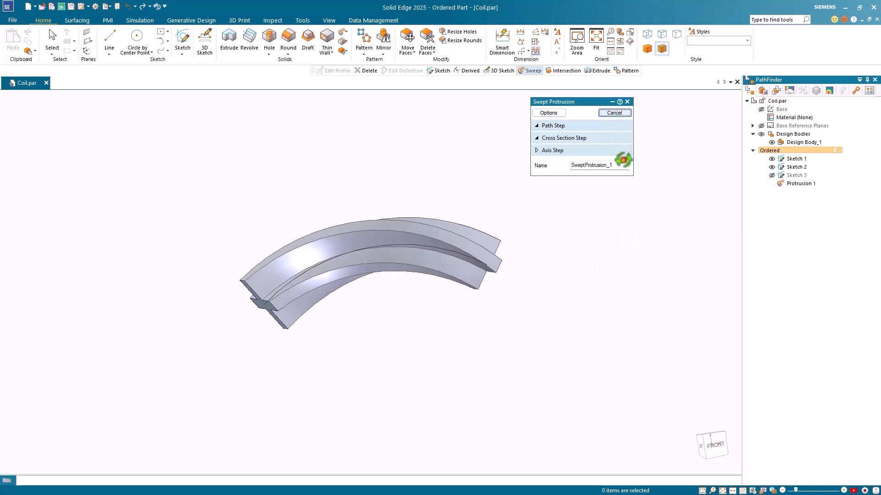
left_click(614, 113)
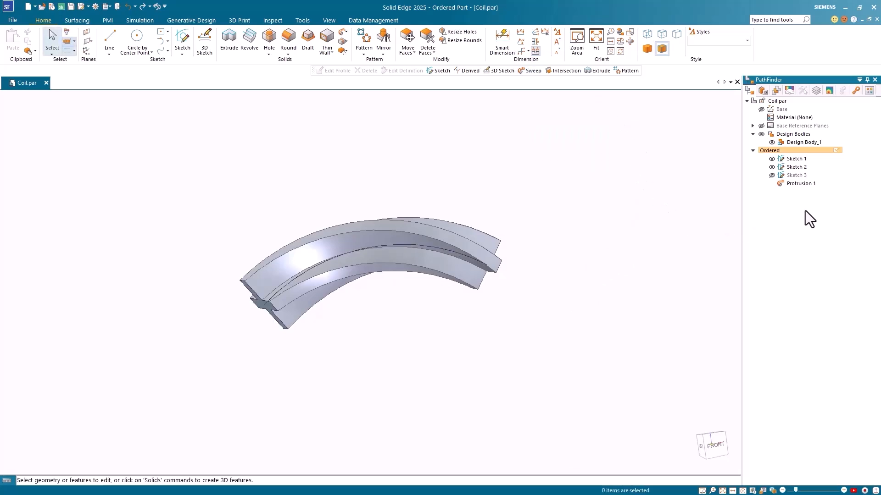
Step: Delete the swept protrusion from the part
right_click(799, 183)
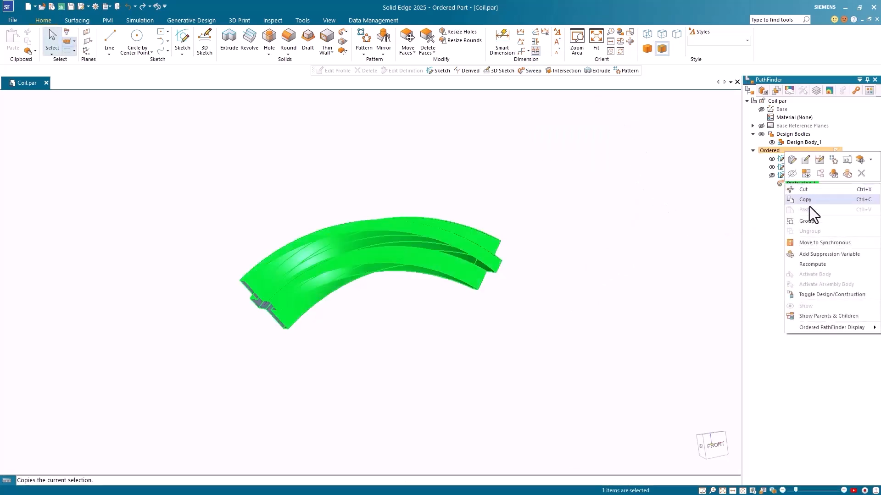
left_click(861, 174)
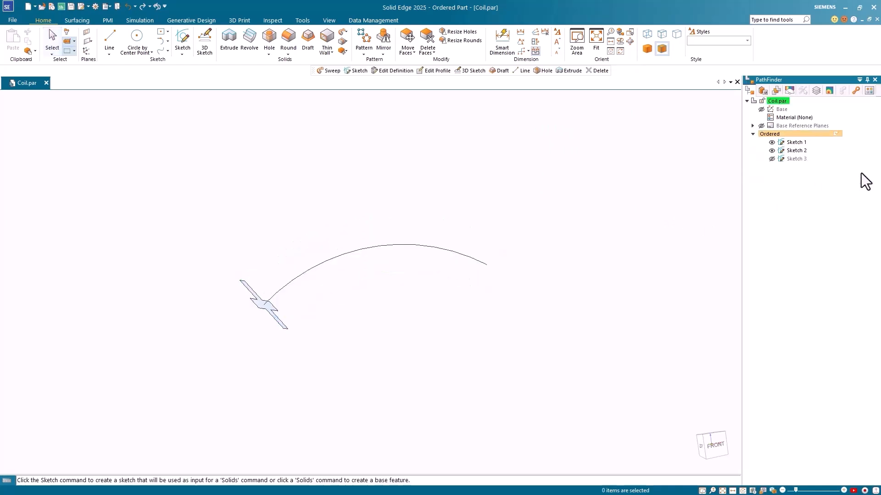
Step: Hide Sketch 2 and show Sketch 3, the circle offset from the start of the arc
left_click(771, 151)
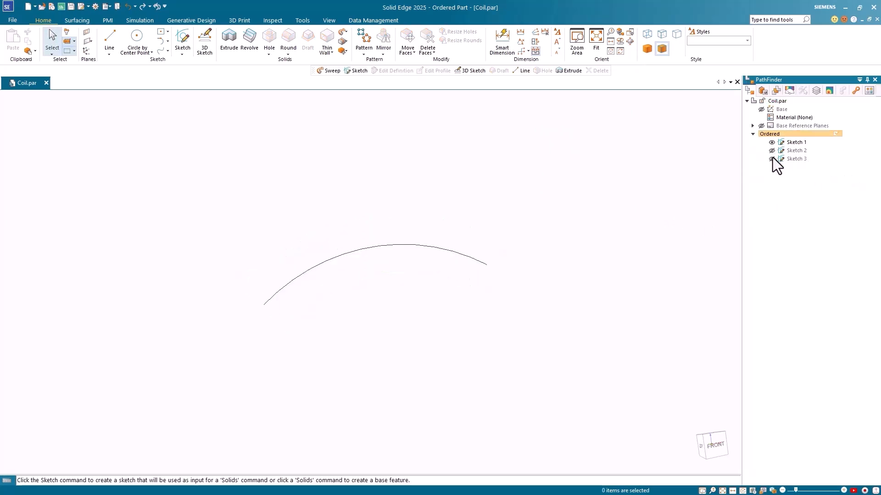
left_click(772, 159)
mouse_move(612, 373)
middle_mouse_down()
mouse_move(594, 343)
mouse_move(631, 330)
mouse_move(544, 342)
mouse_move(707, 335)
mouse_move(521, 338)
mouse_move(565, 346)
mouse_move(557, 296)
middle_mouse_up()
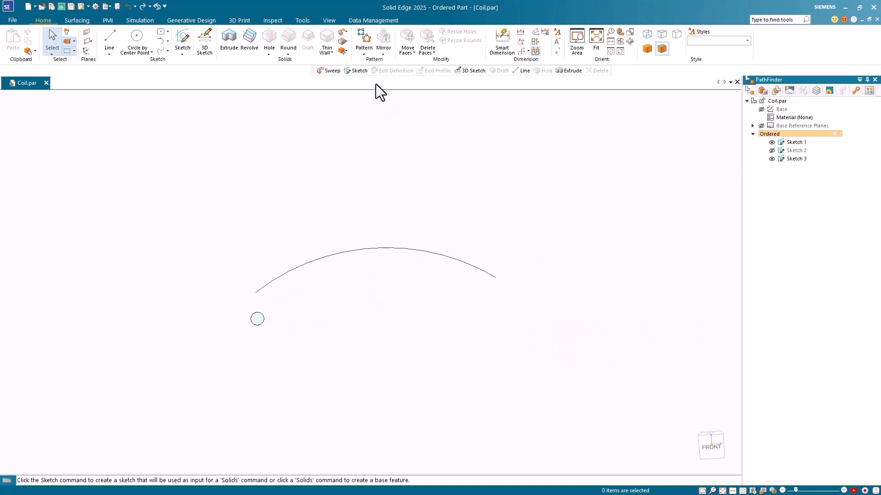
Step: Sweep the offset circle along the arc as a single path and cross section, and reopen the feature for editing
left_click(344, 32)
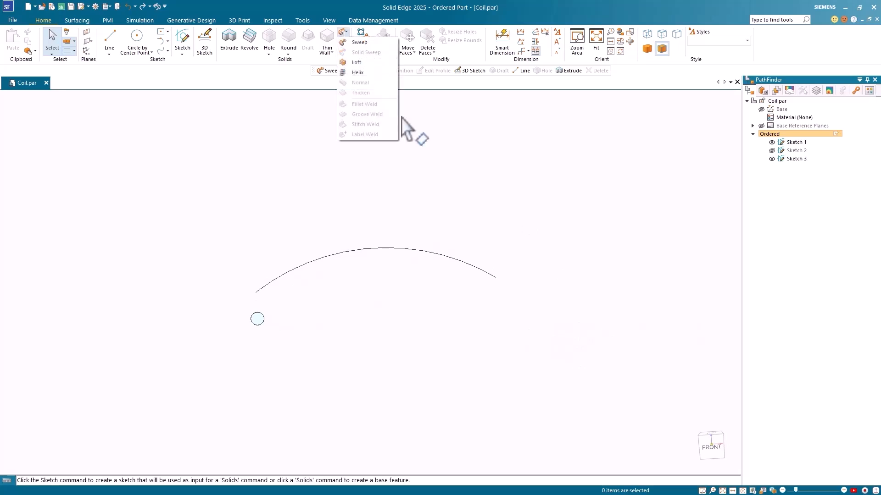
left_click(360, 42)
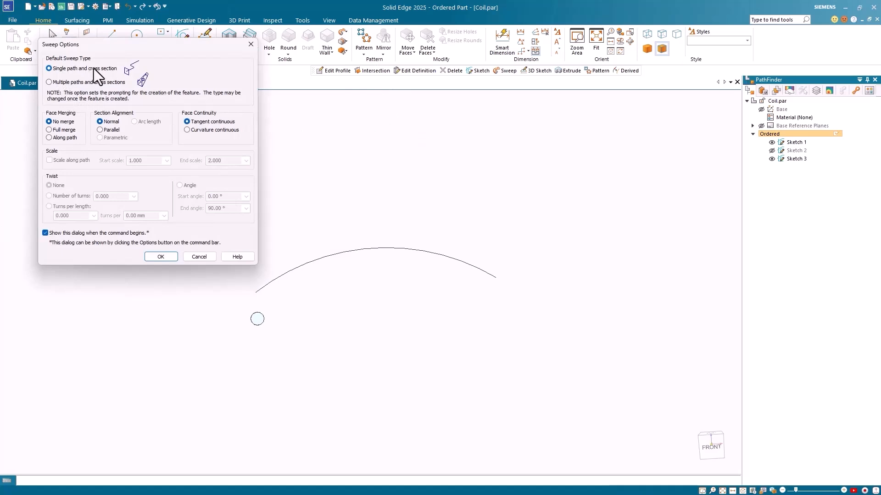
left_click(162, 256)
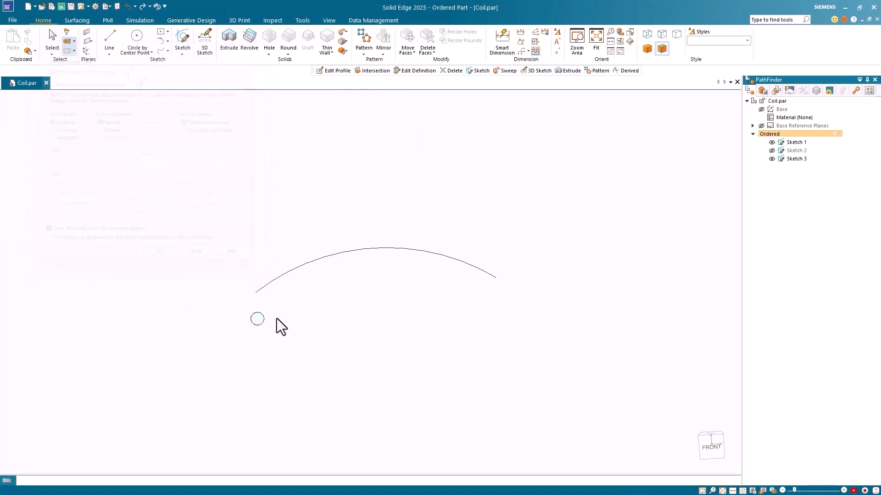
left_click(285, 276)
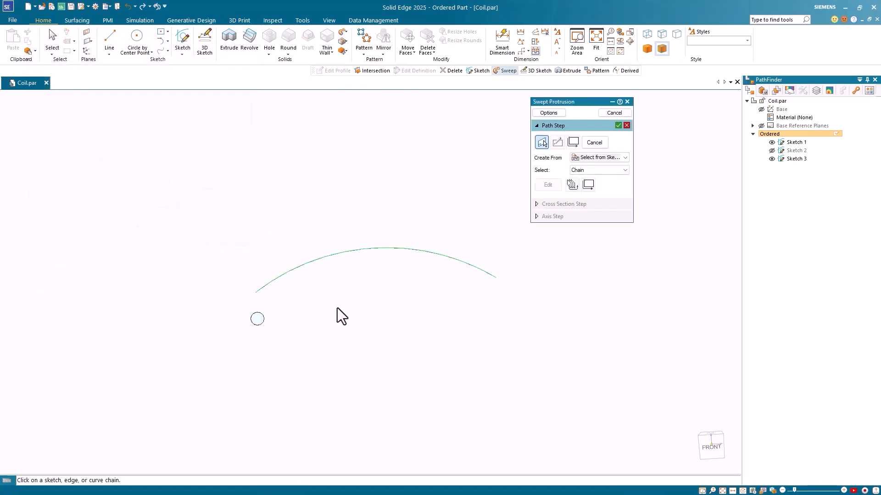
left_click(618, 126)
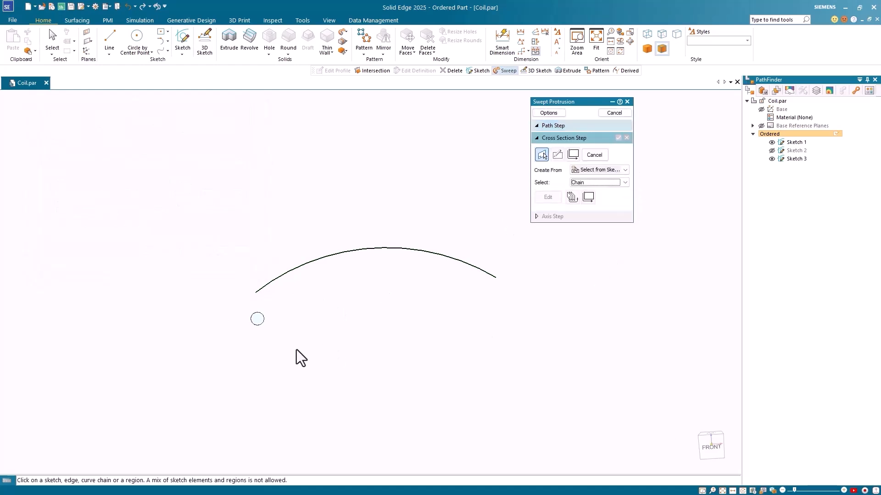
left_click(258, 327)
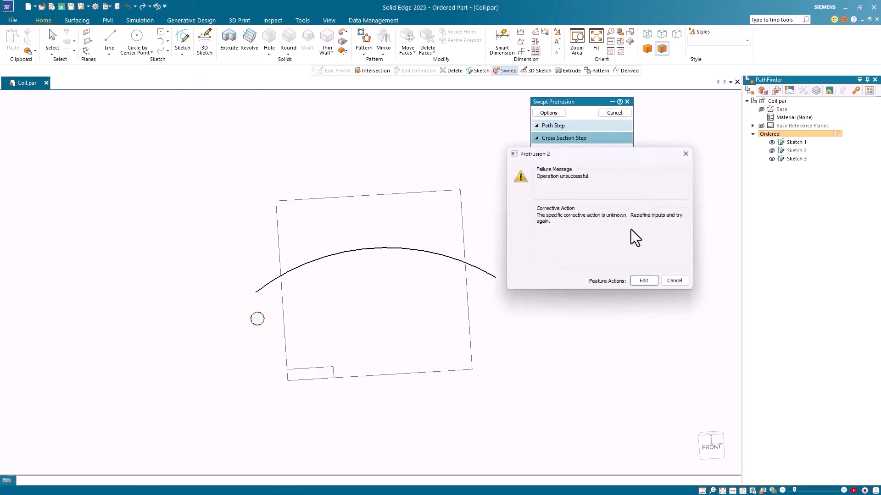
left_click(644, 281)
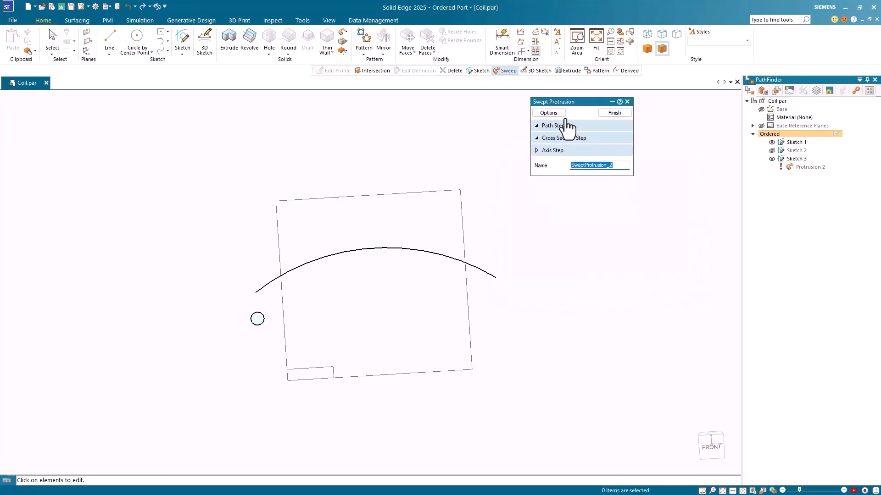
Step: Twist the circle's sweep by 6 turns along the arc to form a coil
left_click(549, 113)
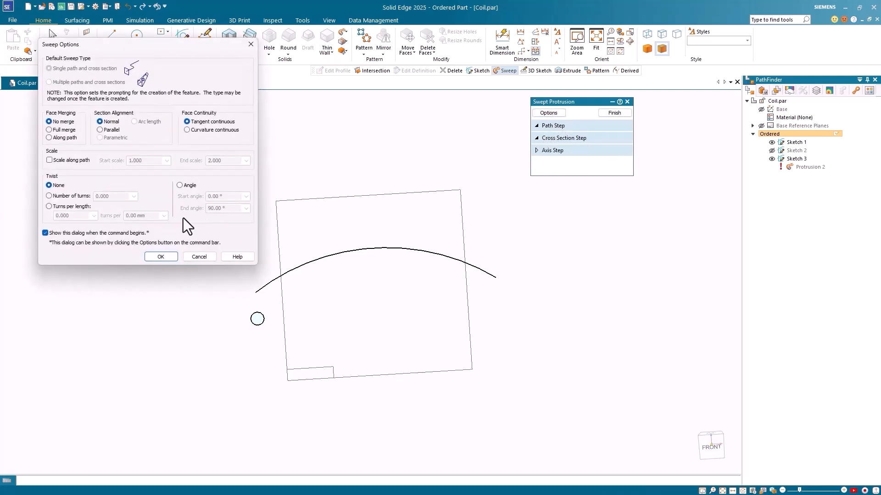
left_click(49, 196)
double_click(112, 195)
type("6")
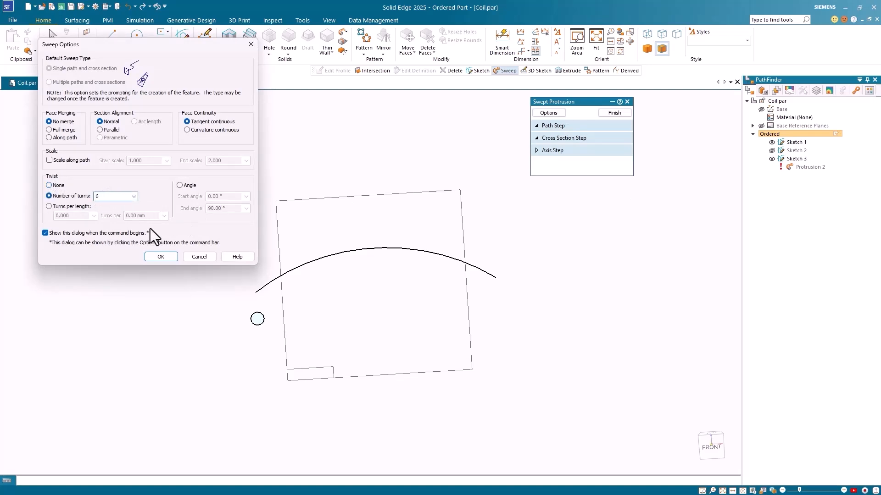
left_click(166, 257)
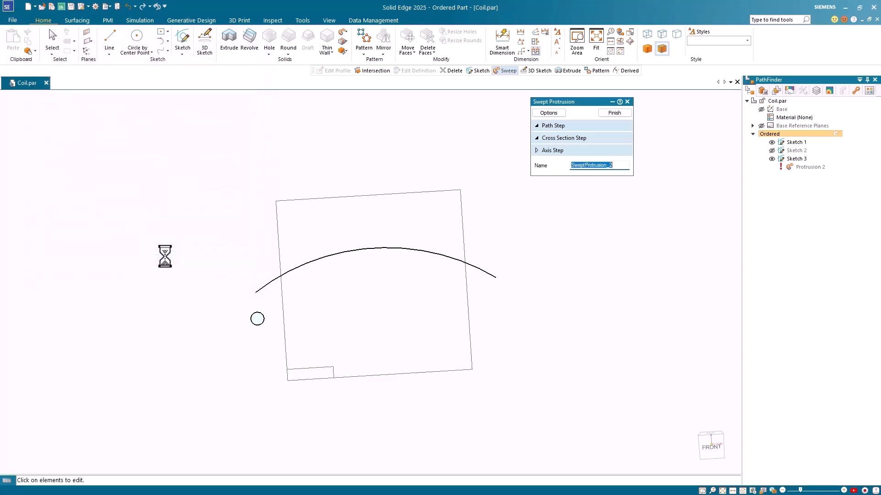
middle_click_drag(527, 340, 566, 334)
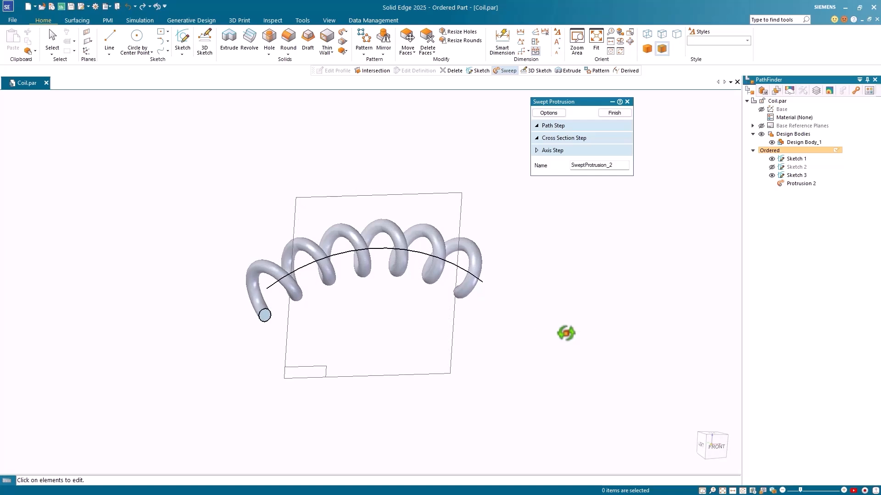
middle_click_drag(566, 333, 567, 333)
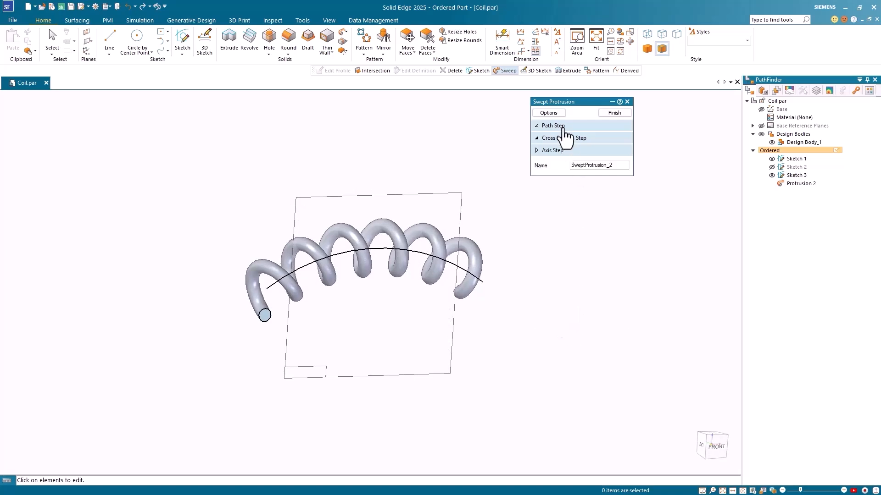
Step: Scale the coil along its path with a start scale of 1 and an end scale of 0.5, and finish the sweep
left_click(549, 113)
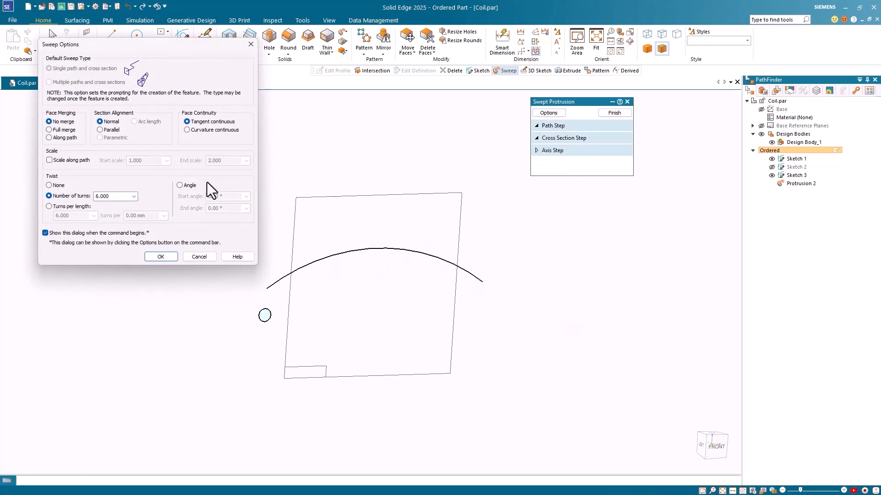
left_click(48, 160)
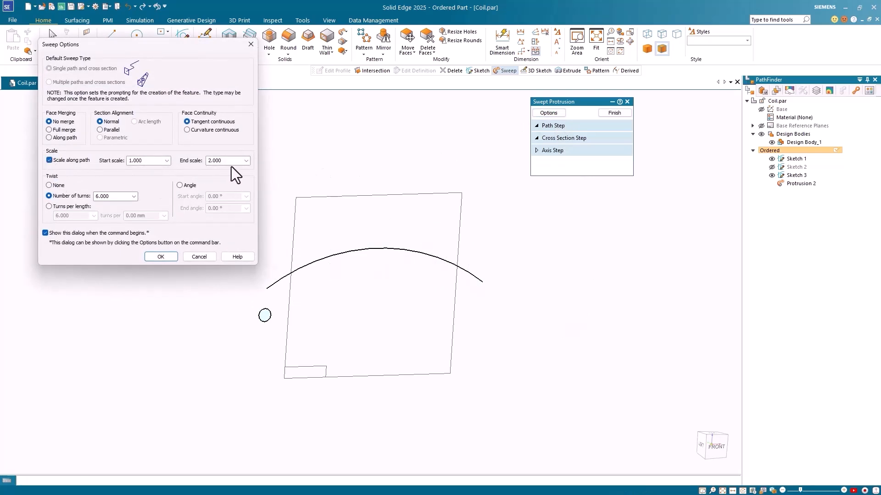
left_click(246, 160)
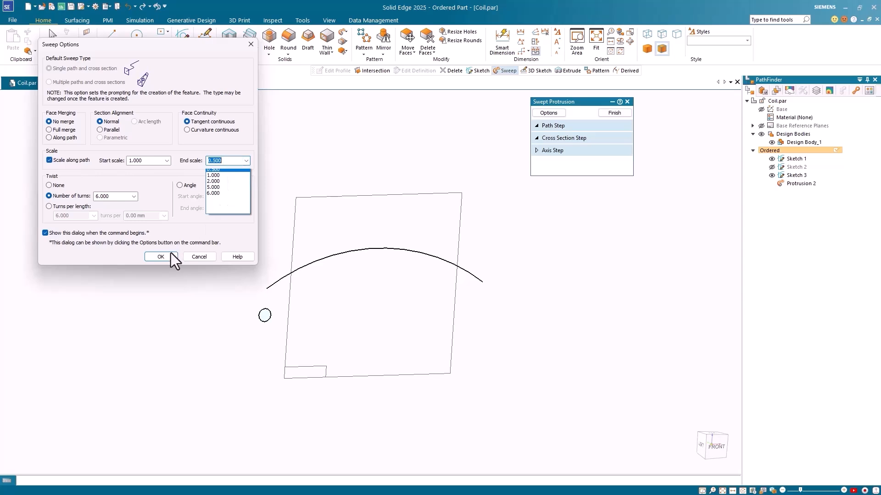
left_click(160, 257)
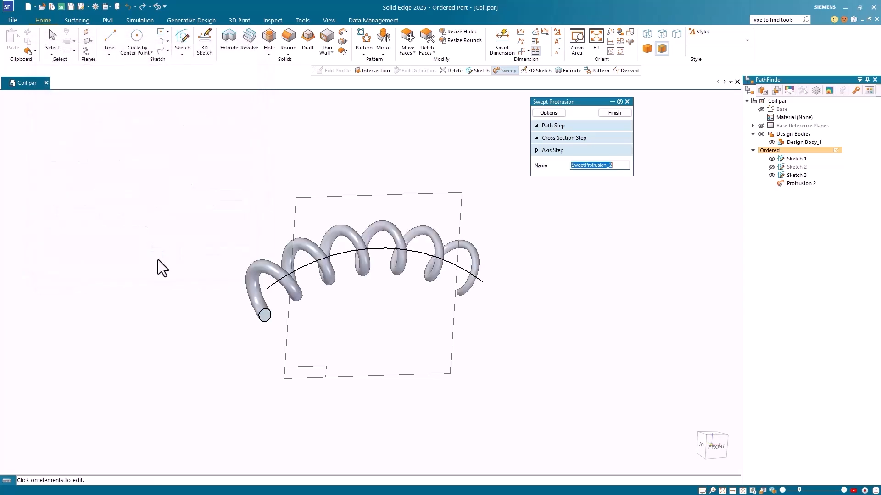
middle_click_drag(532, 342, 528, 322)
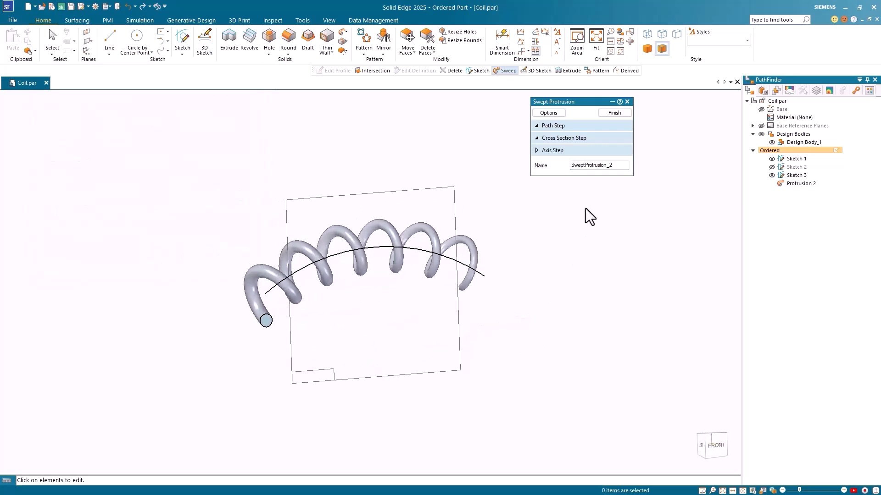
left_click(615, 114)
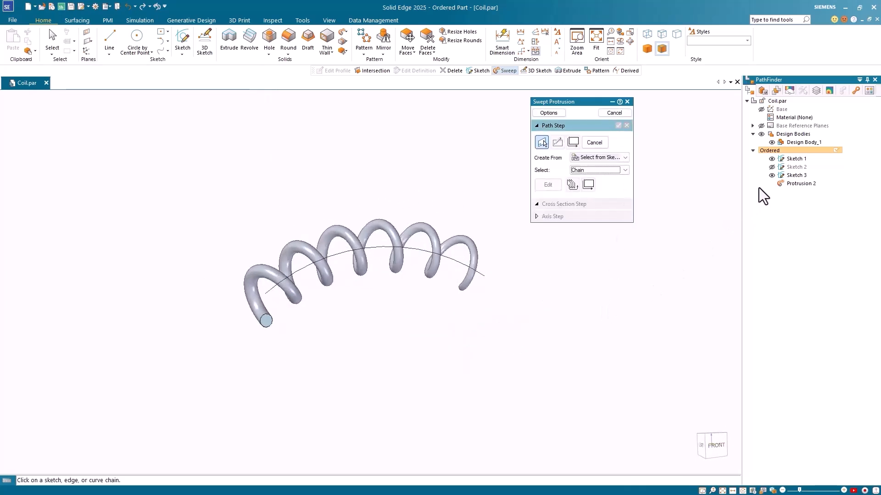
Step: Hide Sketch 1 and Sketch 3 so only the coil is displayed, and leave the sweep command
left_click(771, 159)
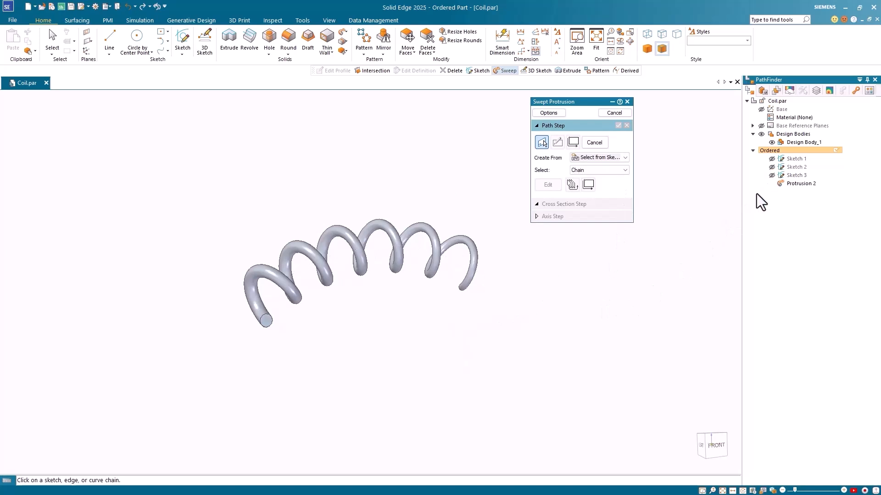
mouse_move(583, 331)
middle_mouse_down()
mouse_move(370, 334)
mouse_move(596, 333)
middle_mouse_up()
left_click(623, 112)
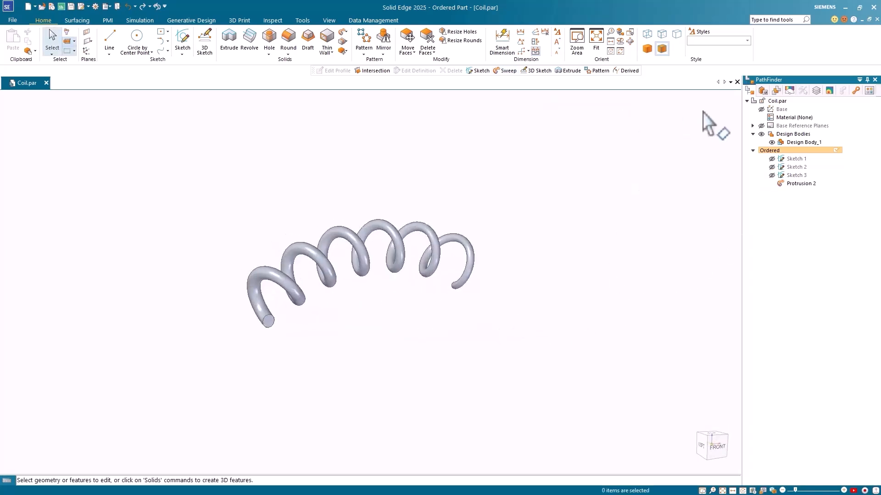
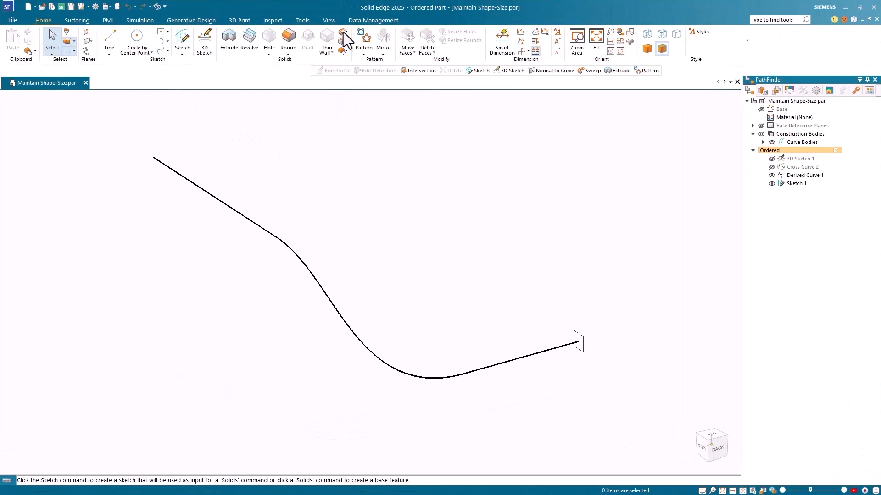
Step: Sweep the rectangular cross section of Sketch 1 along the derived curve as a single path and cross section
left_click(344, 32)
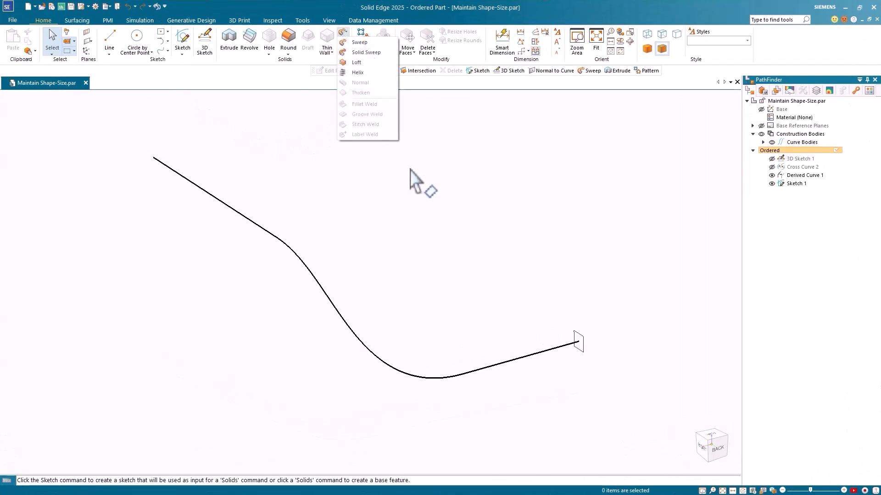
left_click(363, 45)
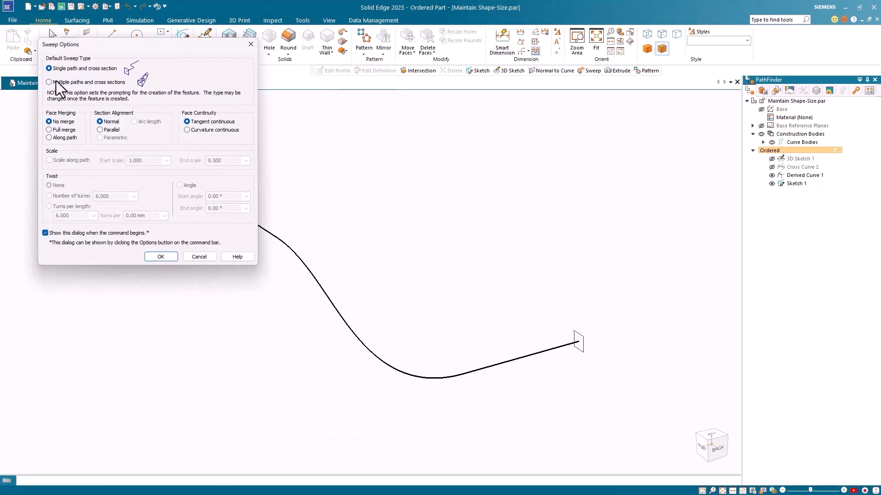
left_click(166, 257)
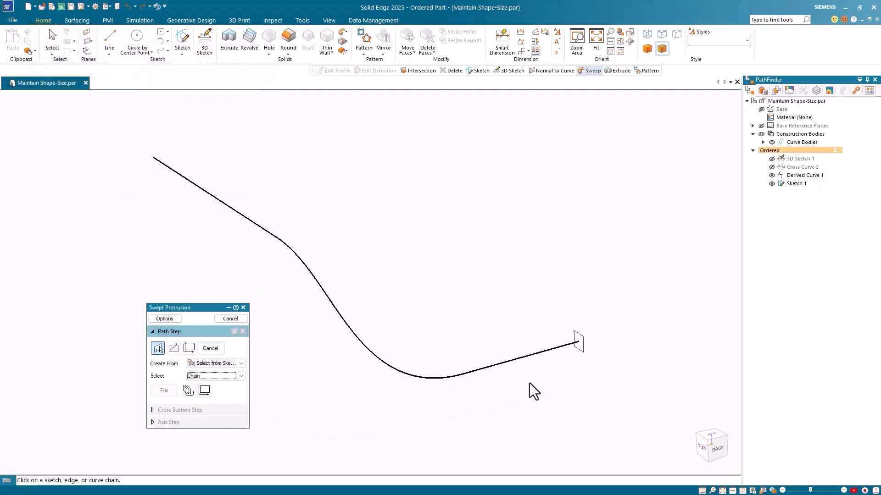
left_click(559, 349)
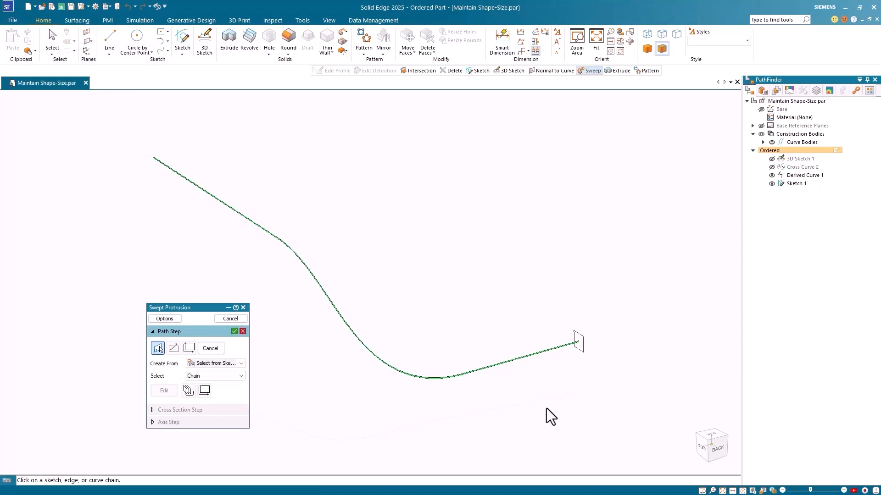
left_click(234, 332)
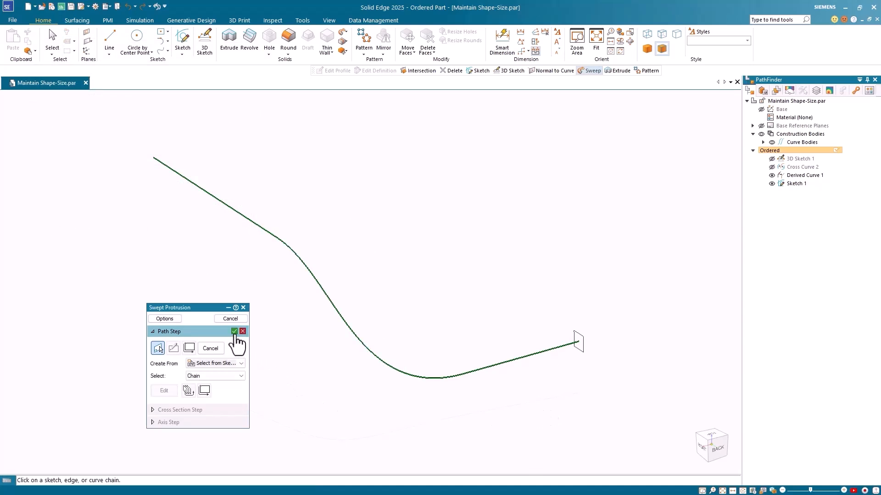
left_click(583, 349)
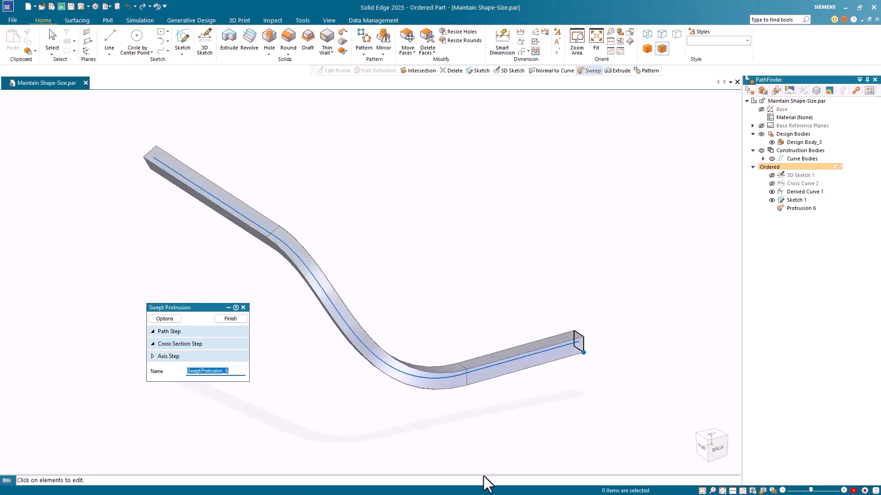
Step: Set the vertical edge of the rectangular cross section as the sweep's twist-control axis, and finish the swept protrusion
left_click(172, 357)
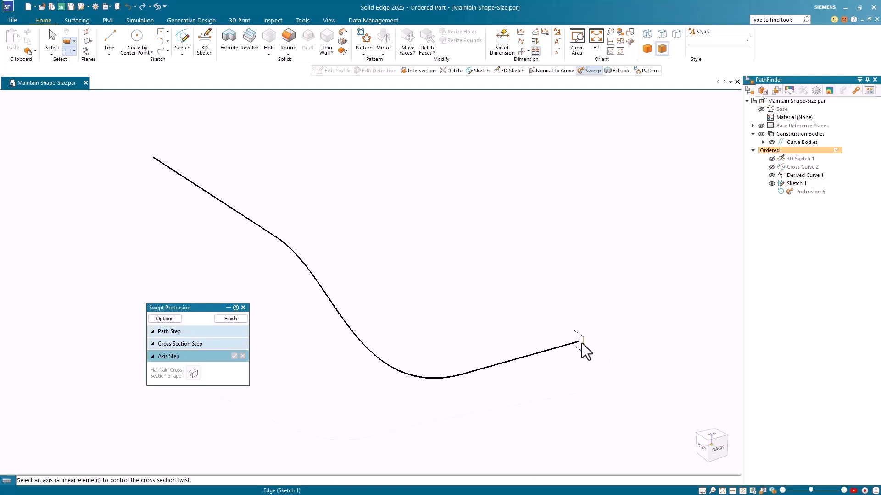
left_click(583, 343)
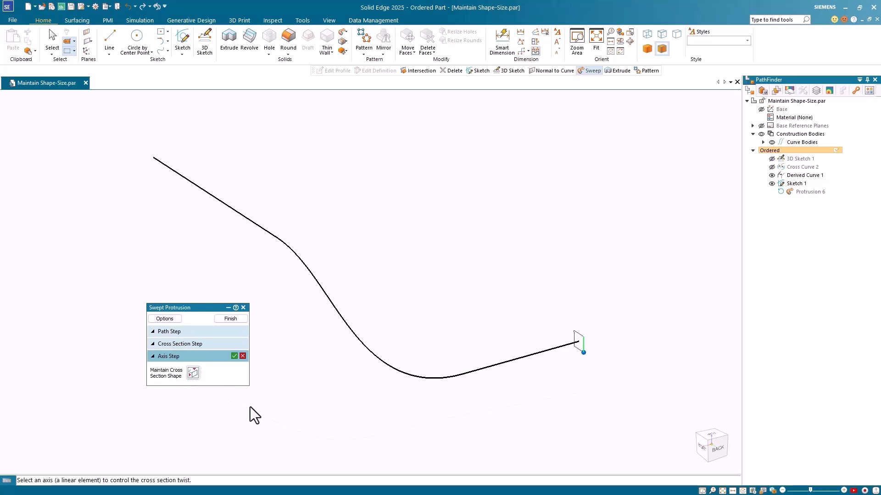
left_click(234, 356)
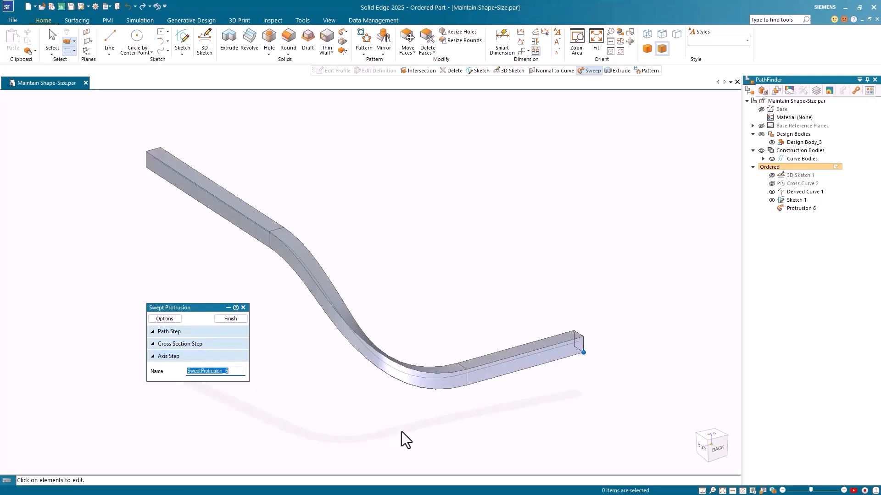
left_click(235, 320)
left_click(237, 321)
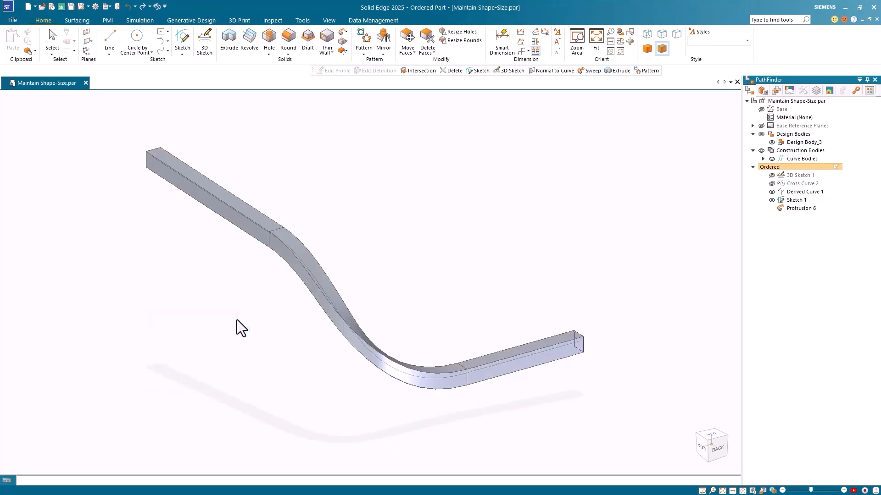
middle_click_drag(368, 404, 384, 382)
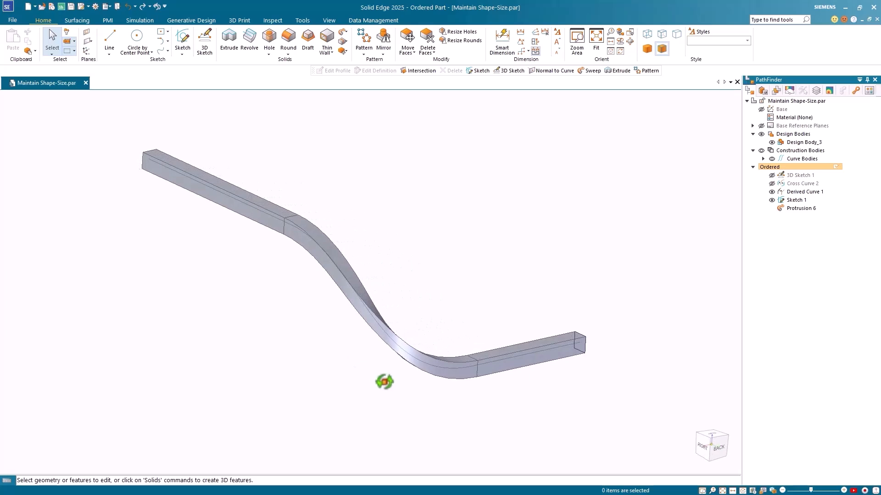
Step: Edit the definition of Protrusion 6 to maintain the cross section shape in its axis step, and finish the sweep
left_click(803, 207)
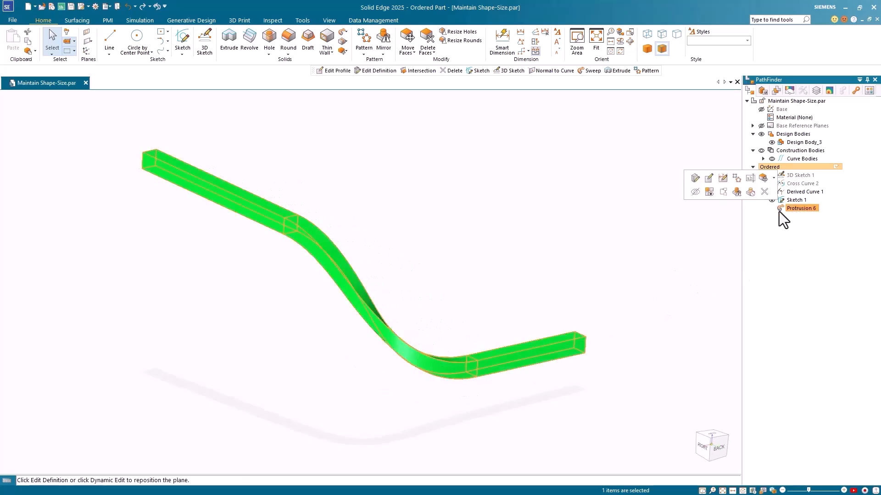
left_click(695, 179)
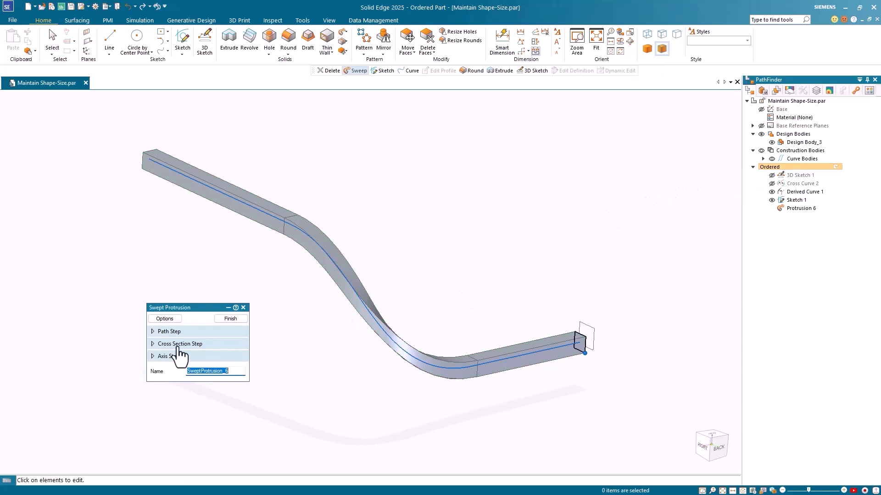
left_click(160, 357)
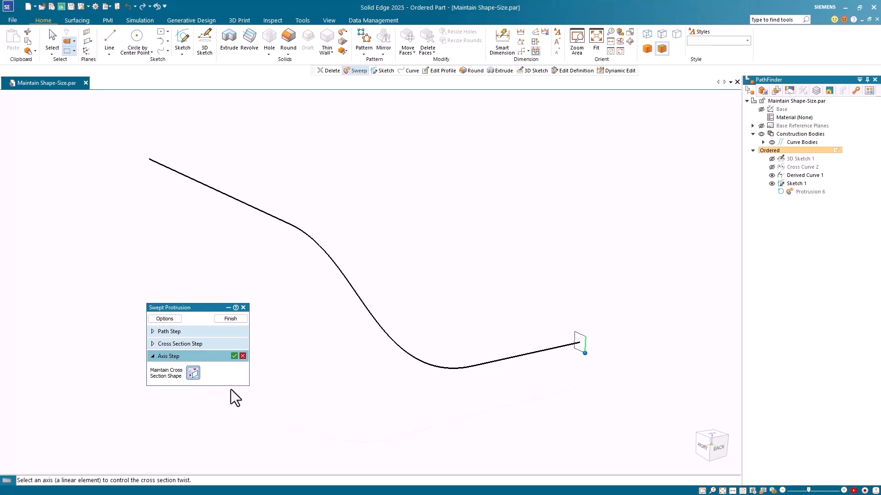
left_click(233, 356)
left_click(230, 318)
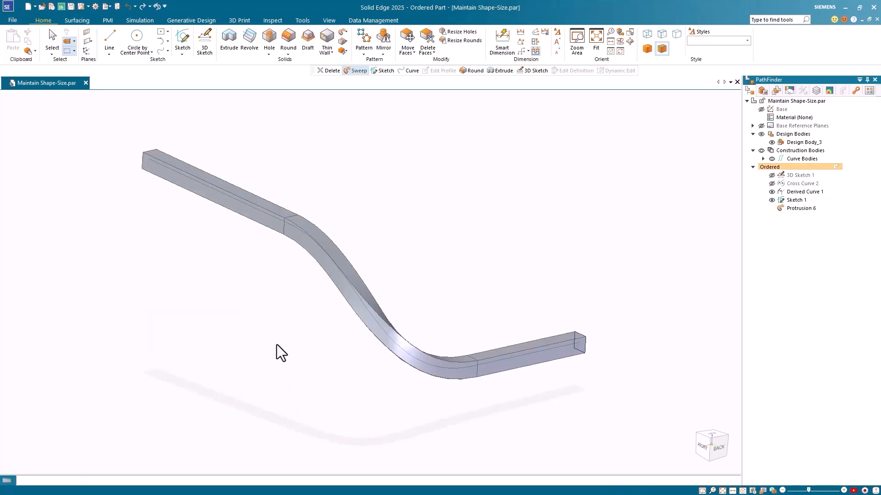
mouse_move(459, 399)
middle_mouse_down()
mouse_move(421, 440)
mouse_move(418, 456)
mouse_move(420, 442)
mouse_move(456, 409)
middle_mouse_up()
left_click(527, 436)
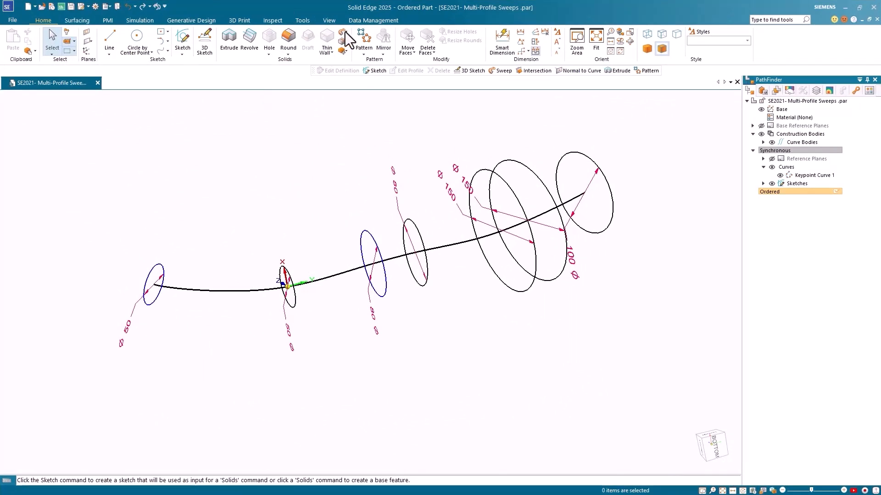
Step: Start a swept protrusion with multiple paths and cross sections, using the keypoint curve through the circles as its only path
left_click(345, 32)
left_click(354, 42)
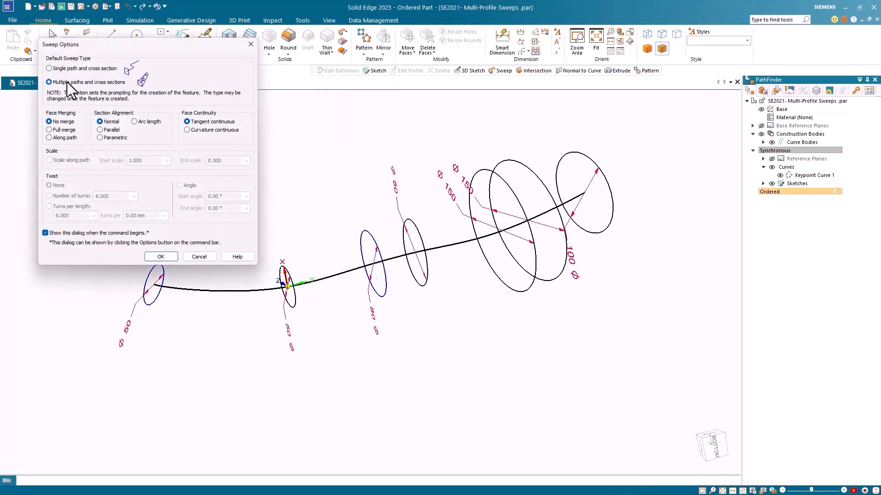
left_click(160, 256)
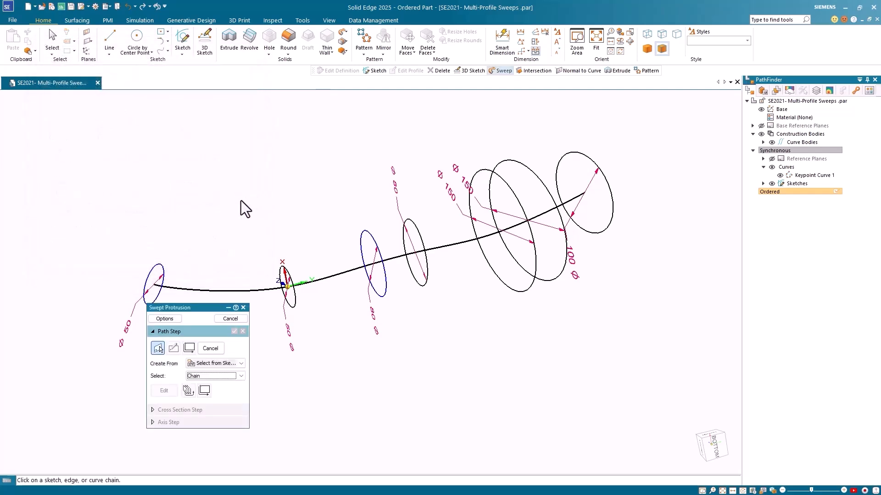
left_click(202, 294)
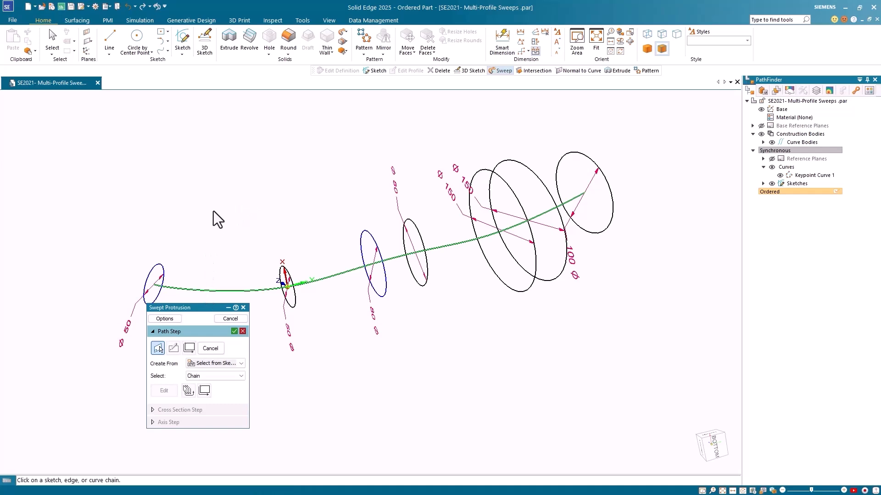
left_click(235, 332)
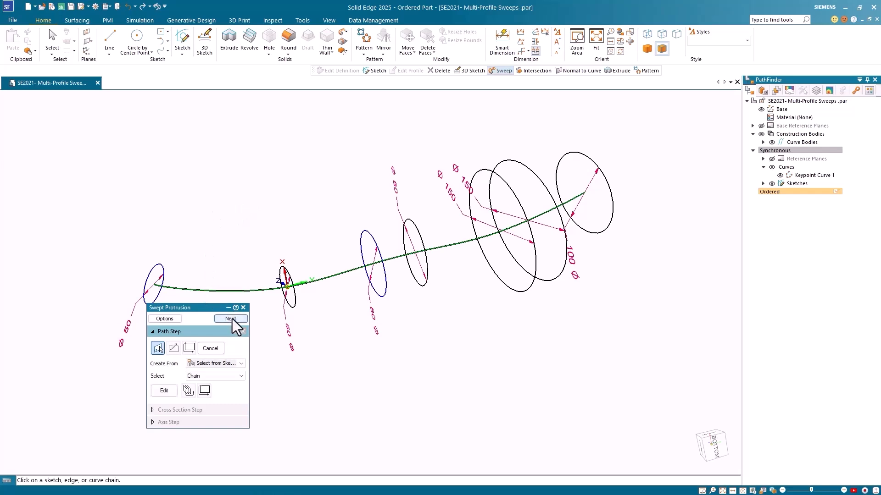
left_click(232, 318)
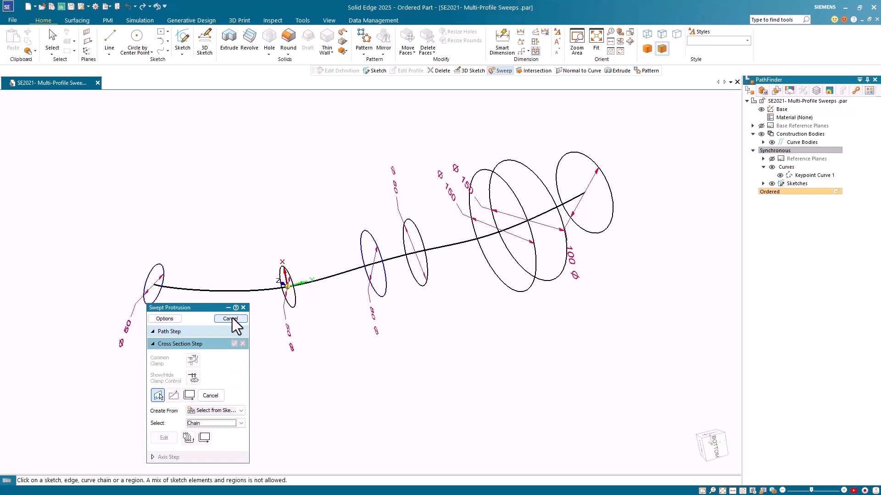
Step: Add all seven circles as cross sections in order from the narrow end to the wide end, and preview the sweep
left_click(158, 275)
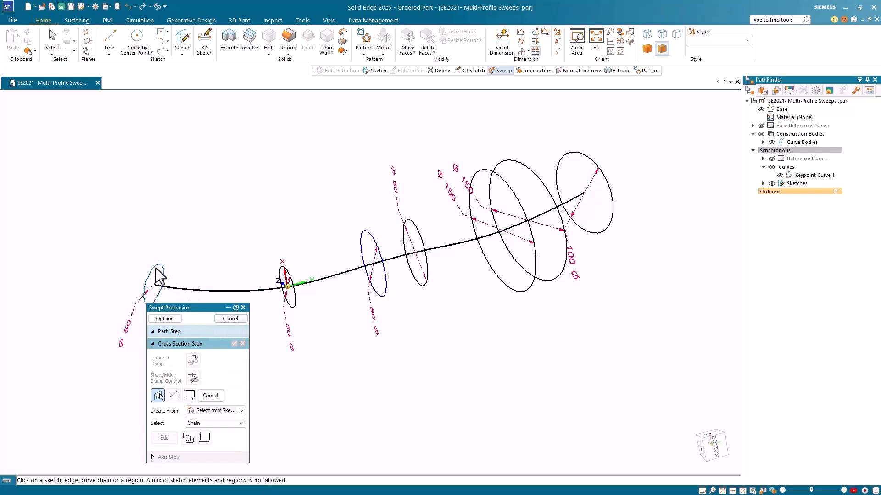
left_click(295, 307)
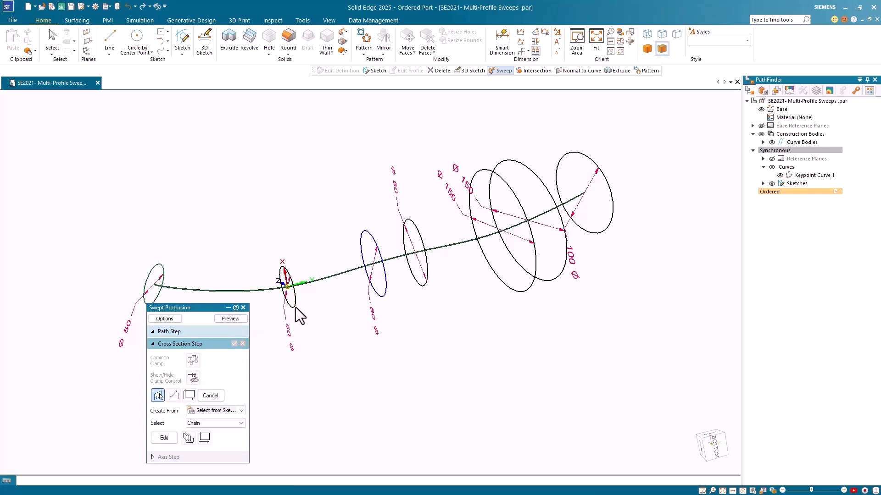
left_click(386, 294)
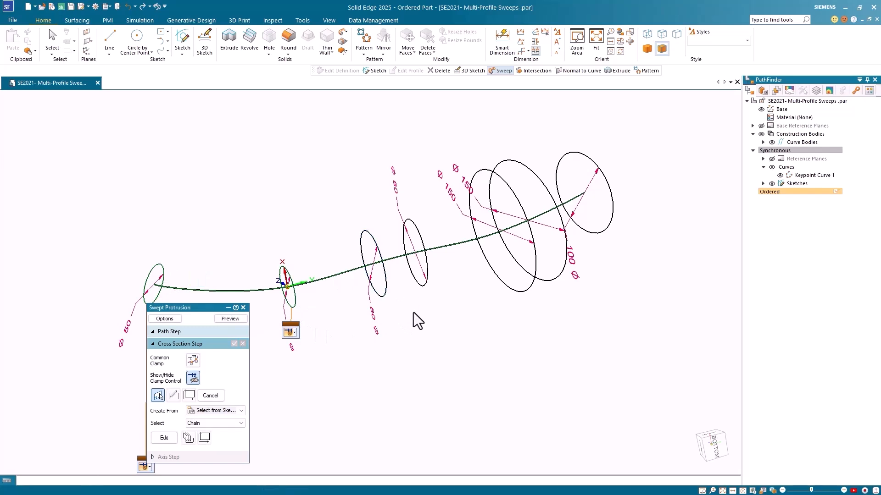
left_click(424, 287)
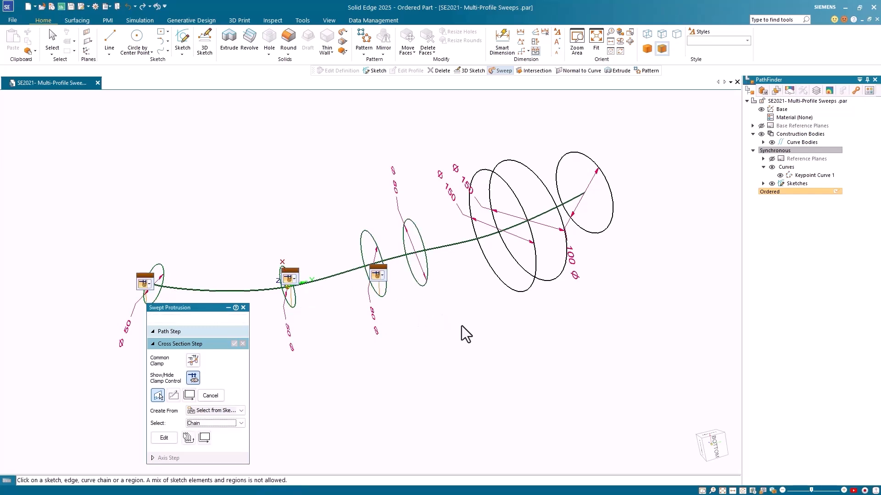
left_click(522, 293)
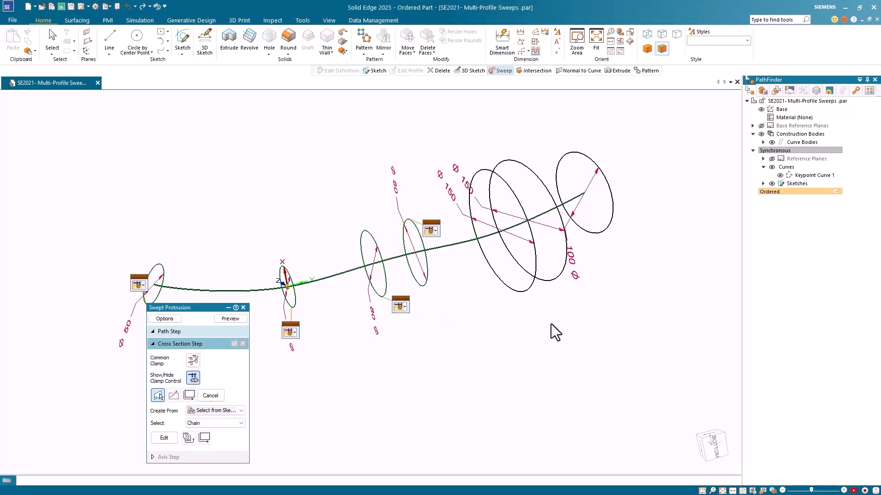
left_click(552, 282)
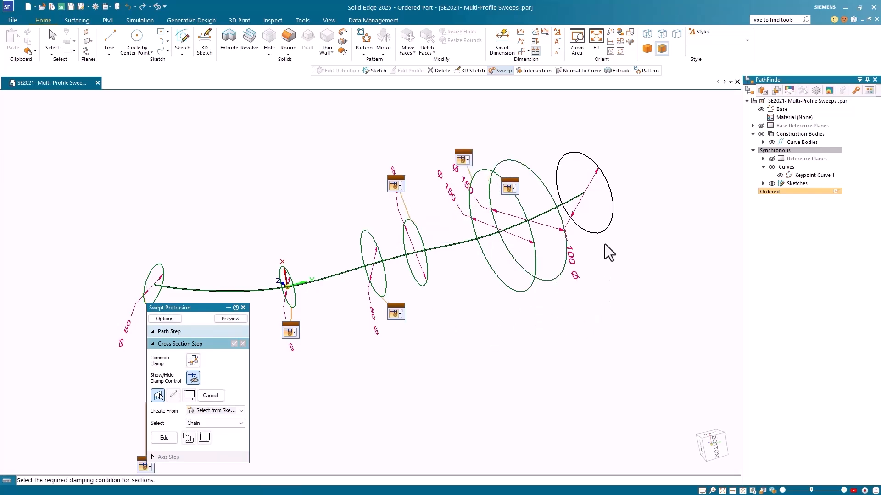
left_click(604, 230)
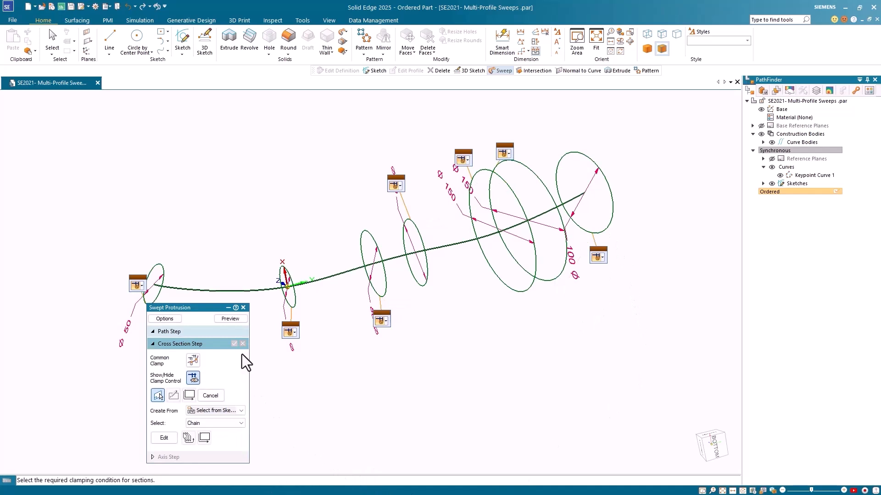
left_click(232, 320)
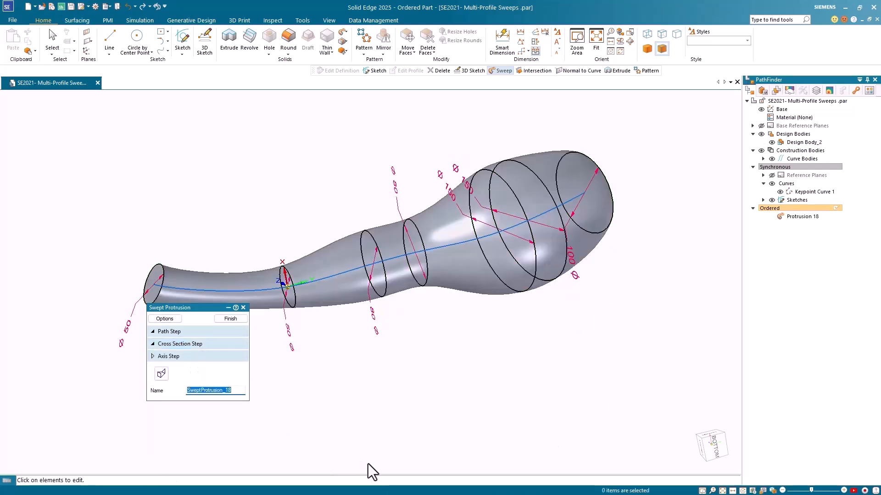
middle_click_drag(392, 420, 345, 395)
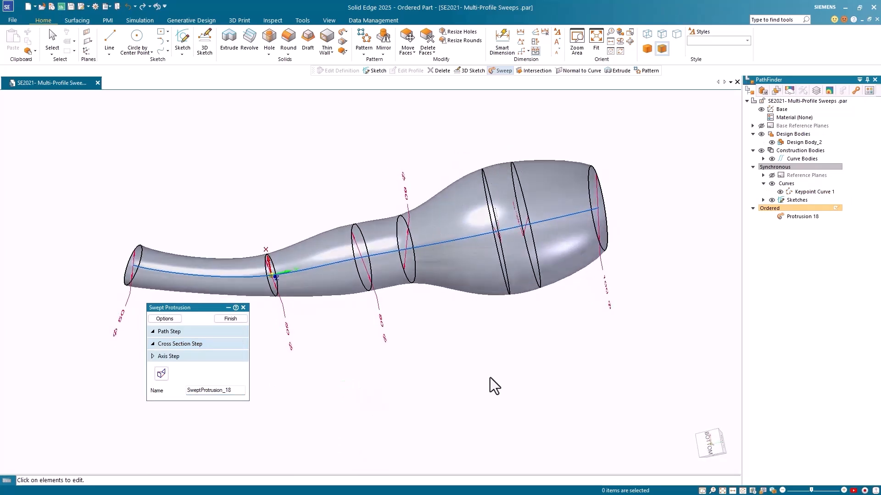
middle_click_drag(491, 384, 507, 368)
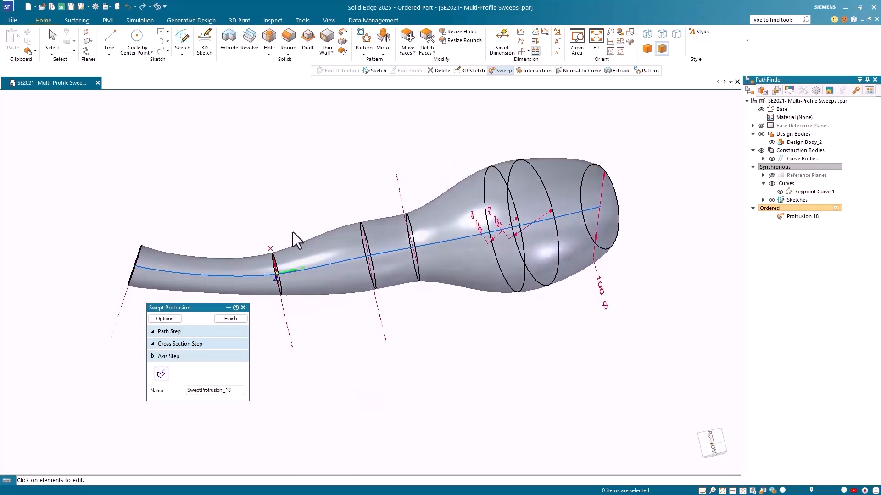
Step: Reopen the sweep's cross sections for editing and examine the clamp options of individual sections and the display of their clamp controls
left_click(192, 345)
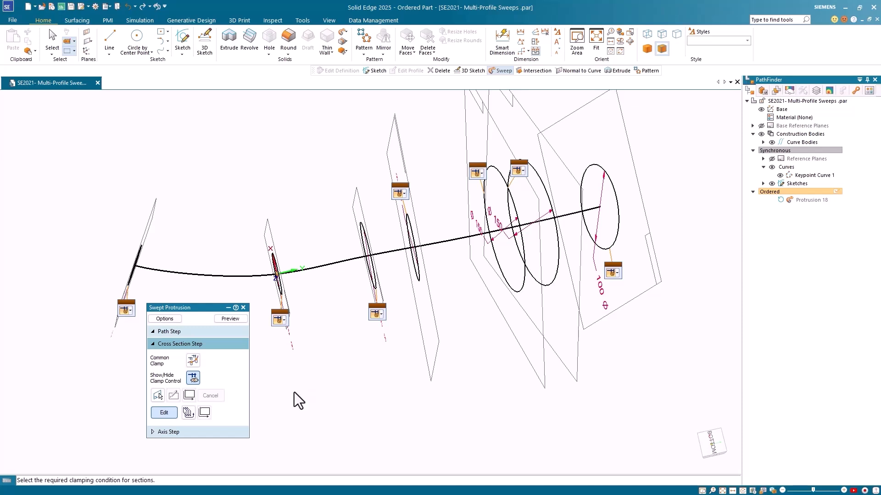
left_click(129, 310)
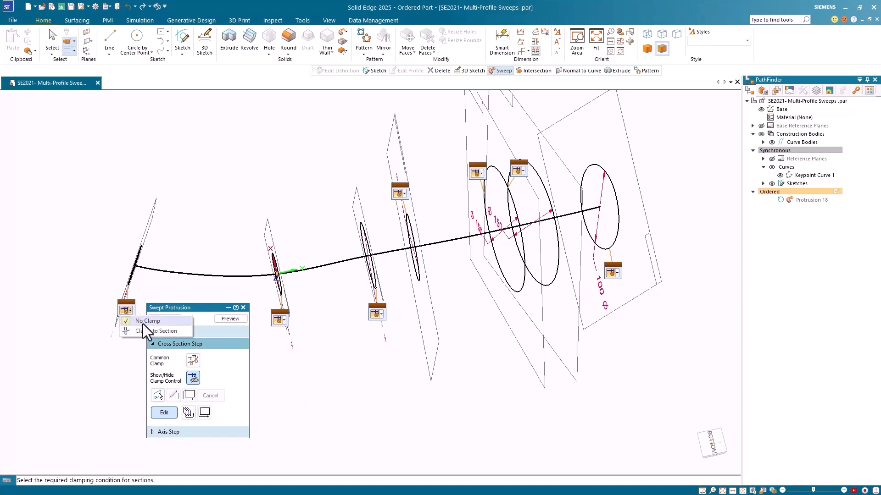
left_click(284, 320)
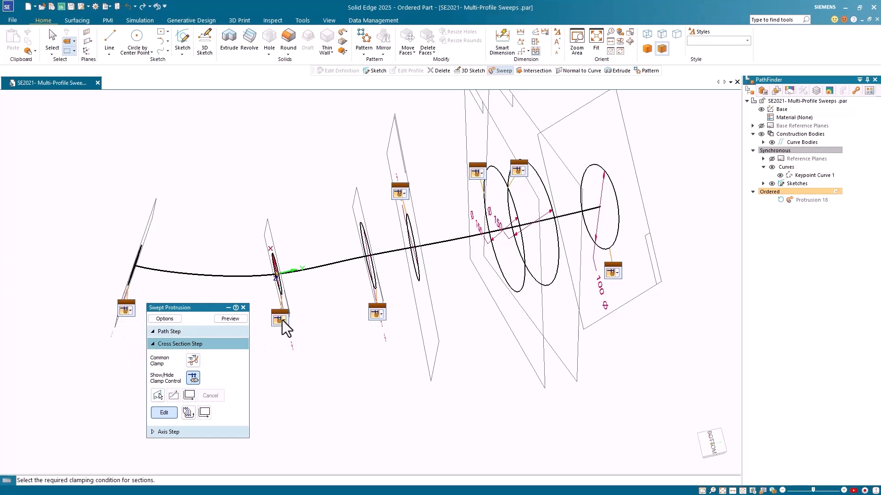
left_click(282, 320)
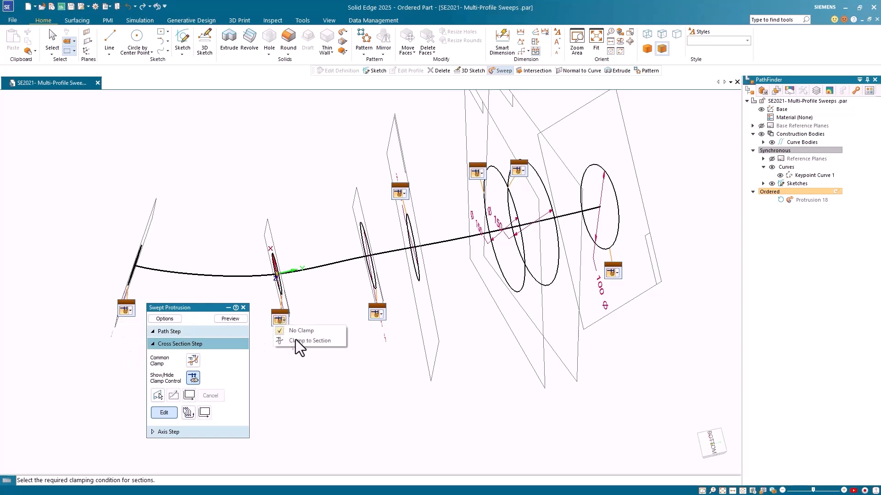
left_click(381, 312)
left_click(382, 313)
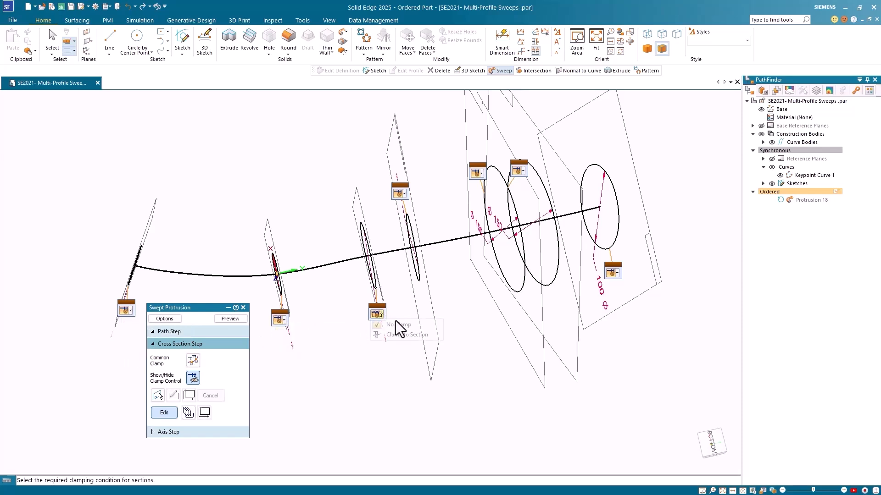
left_click(396, 389)
left_click(396, 390)
left_click(192, 379)
left_click(192, 379)
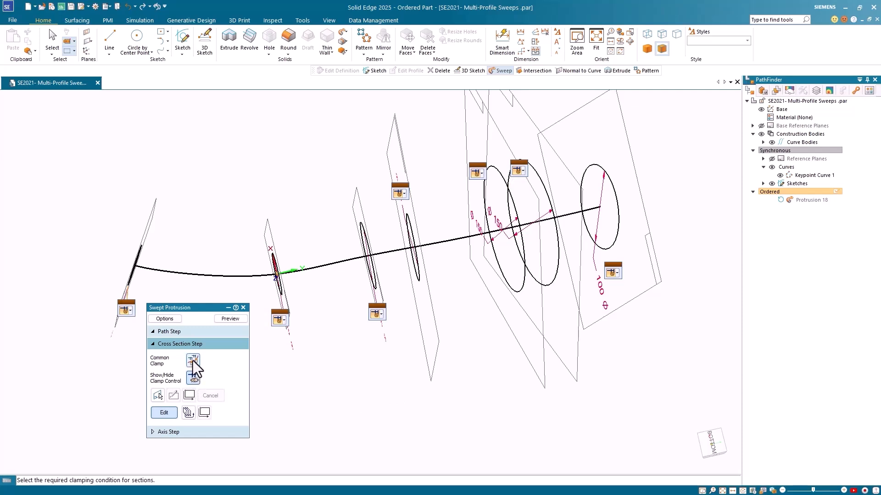
Step: Apply a common Clamp to Section condition to all cross sections and preview the sweep
left_click(193, 361)
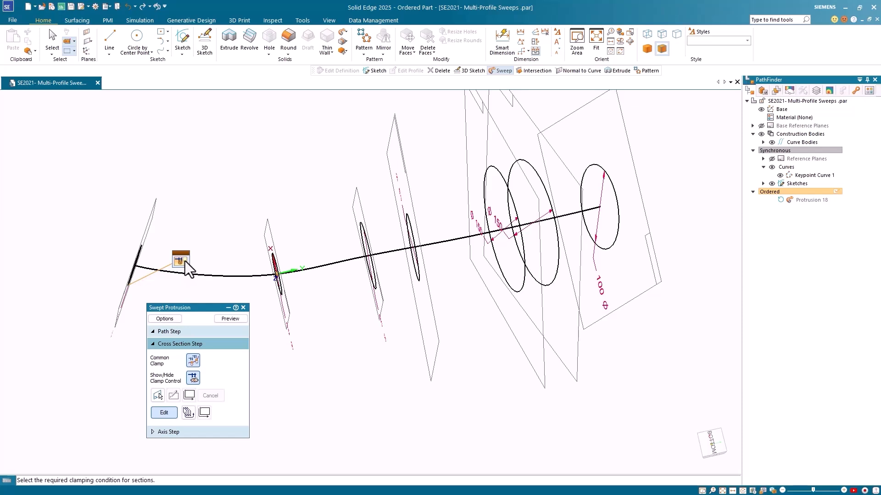
left_click(184, 261)
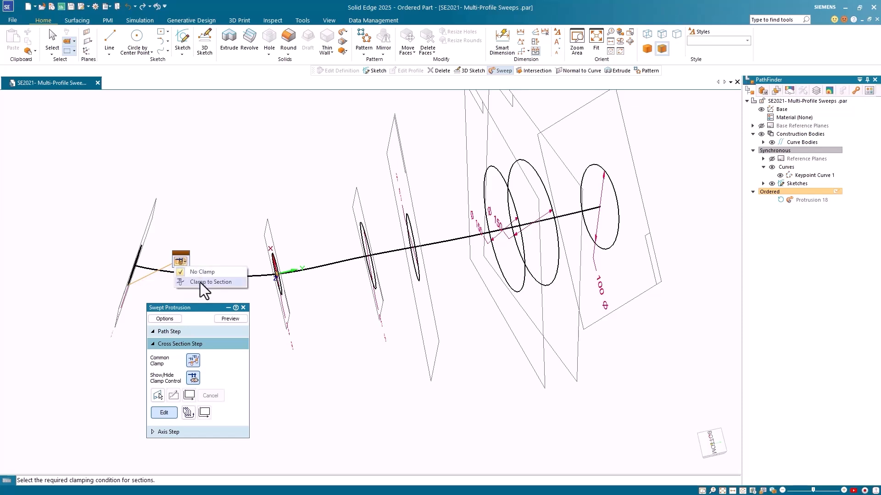
left_click(202, 282)
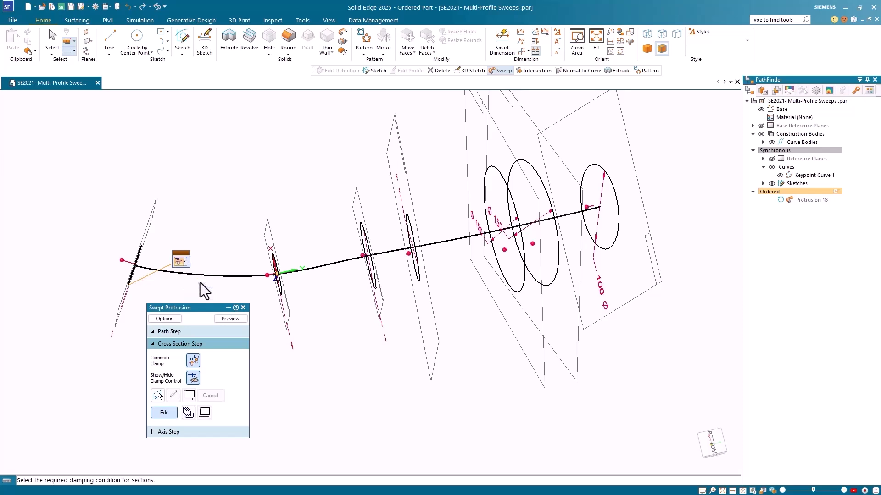
left_click(231, 319)
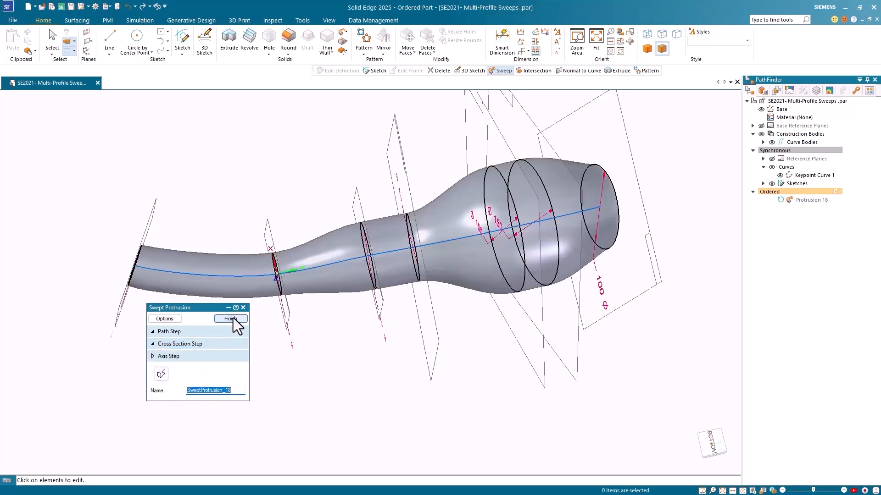
left_click(231, 318)
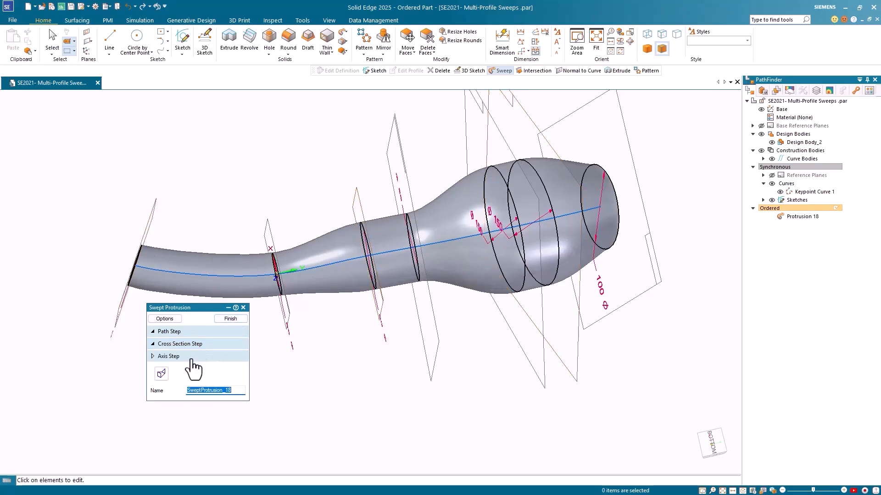
Step: Reopen the cross sections, turn off the common clamp, and set the first section at the narrow end to No Clamp
left_click(193, 347)
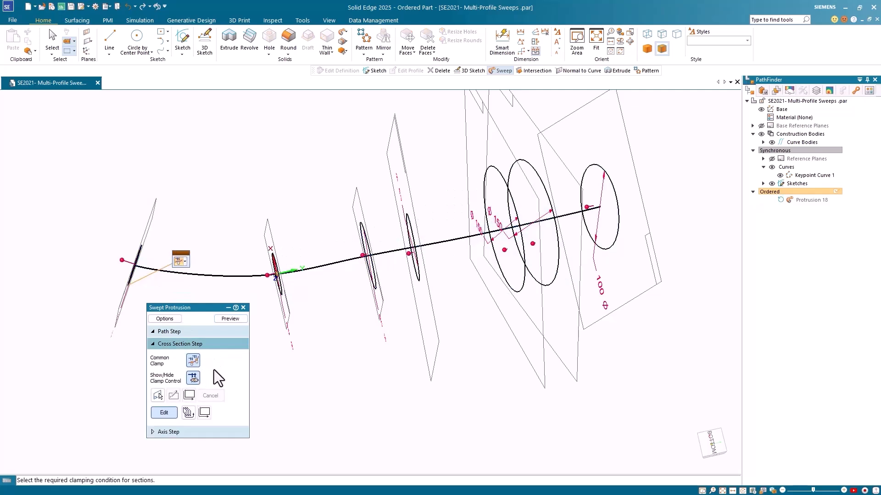
left_click(200, 360)
left_click(200, 361)
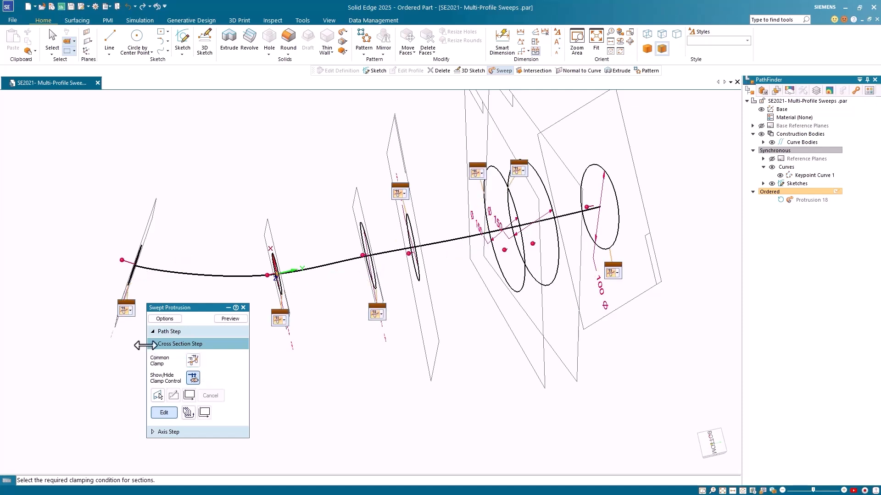
left_click(130, 312)
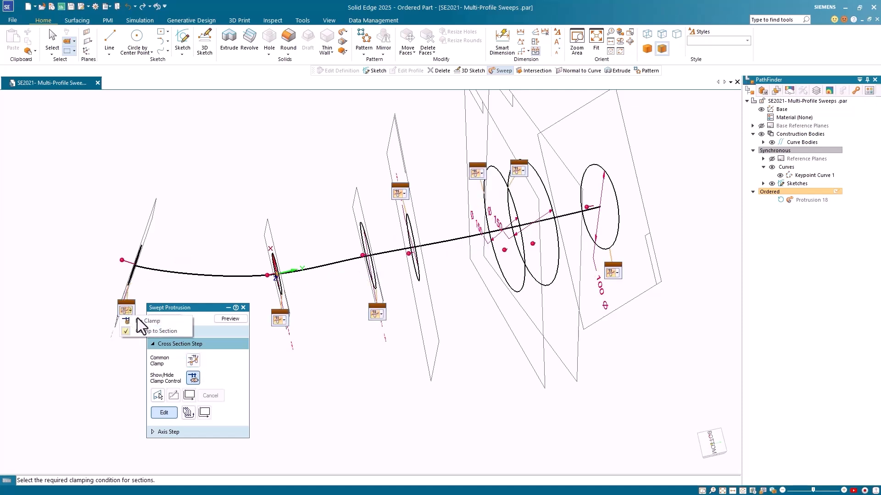
left_click(149, 321)
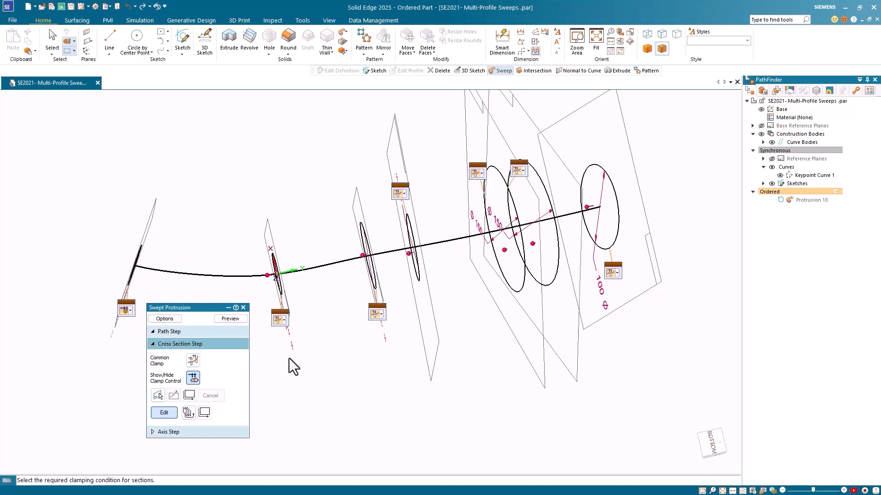
Step: Set the second section from the narrow end and the last section at the wide end to No Clamp
left_click(284, 321)
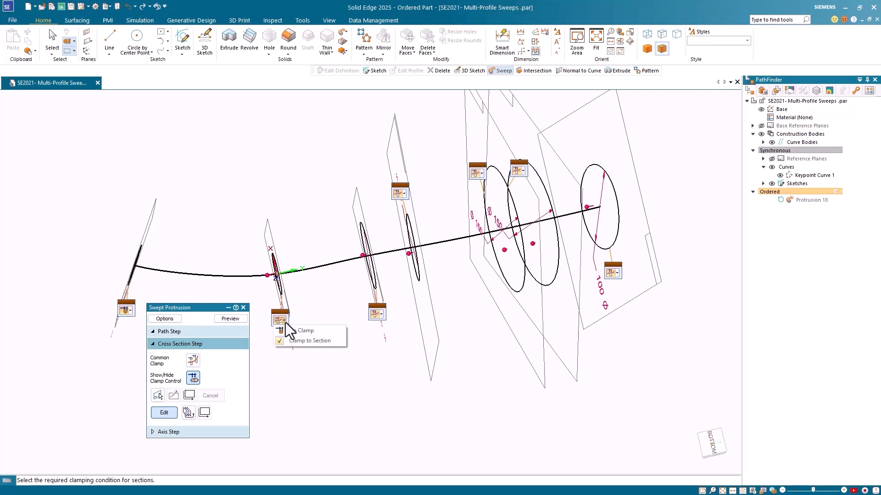
left_click(298, 330)
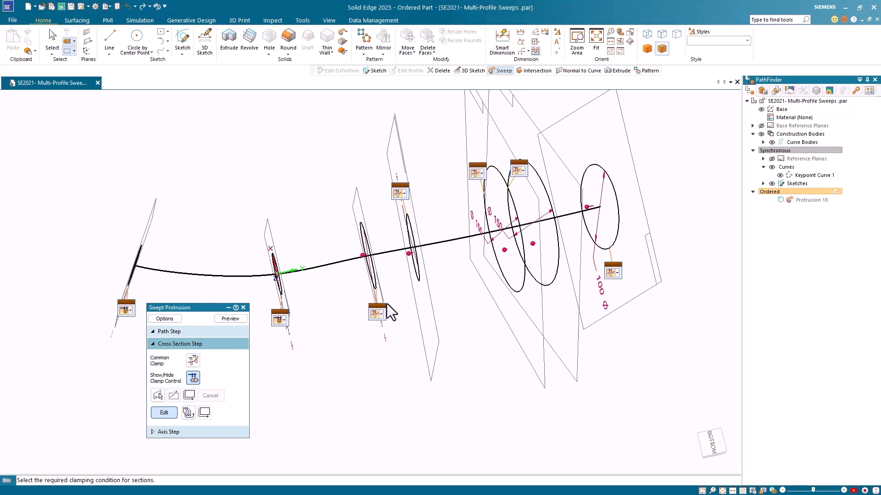
left_click(618, 272)
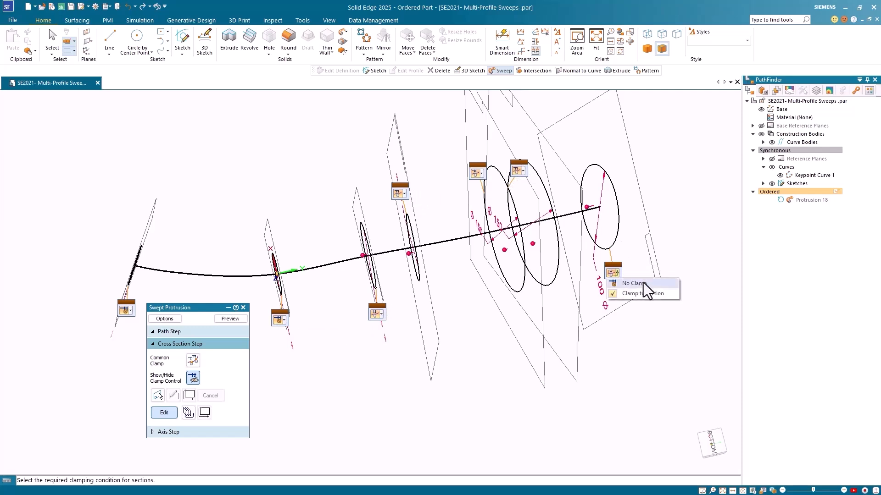
left_click(643, 284)
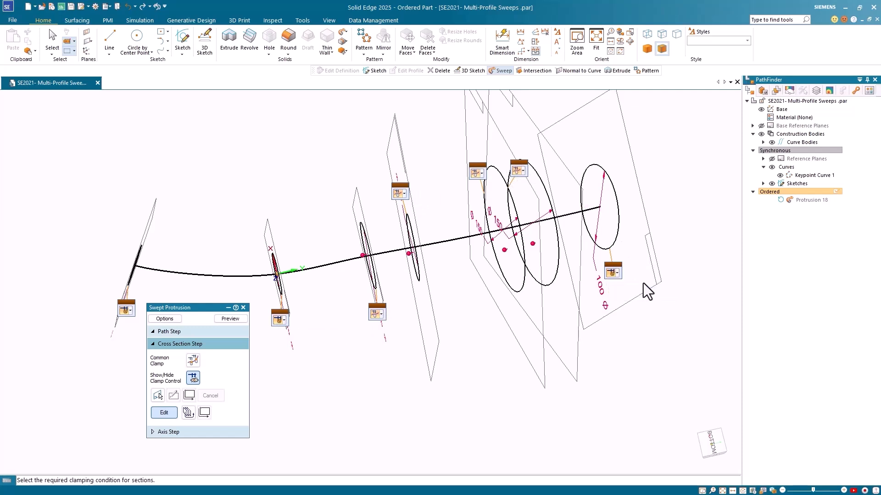
Step: Preview the swept protrusion with the individual clamp settings, finish the feature, and exit the Sweep command
middle_click_drag(468, 421, 465, 415)
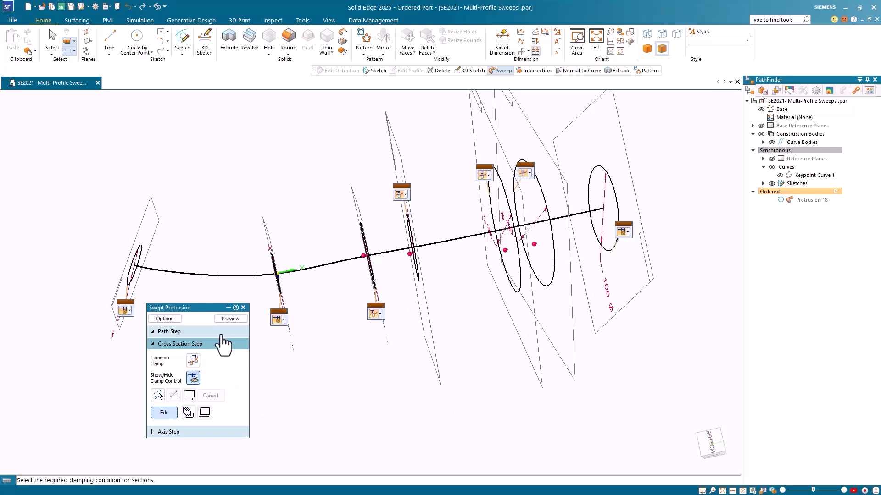
left_click(231, 318)
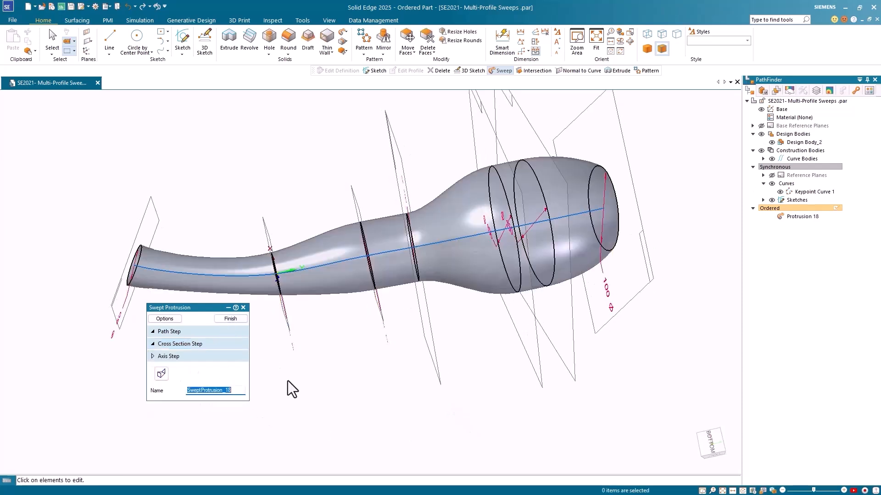
left_click(234, 321)
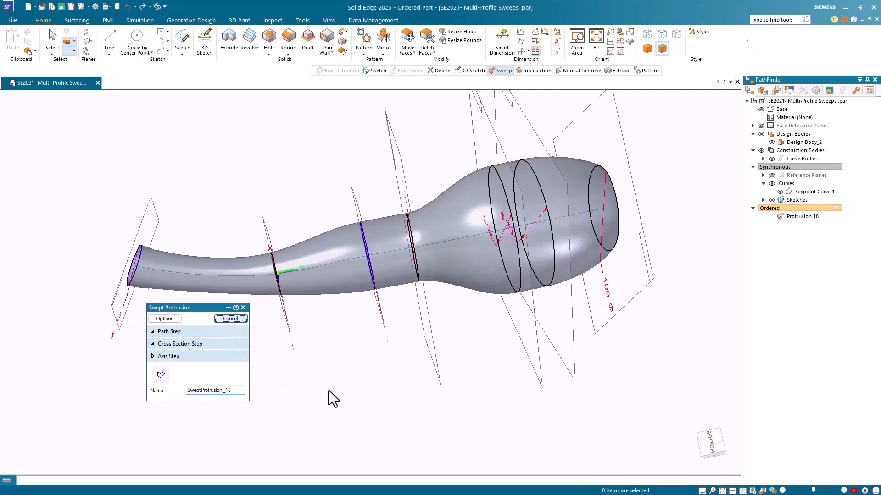
left_click(237, 319)
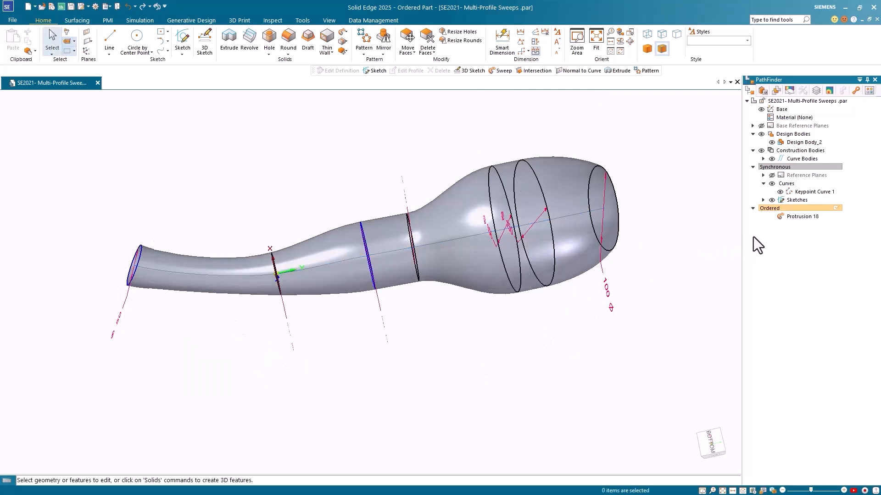